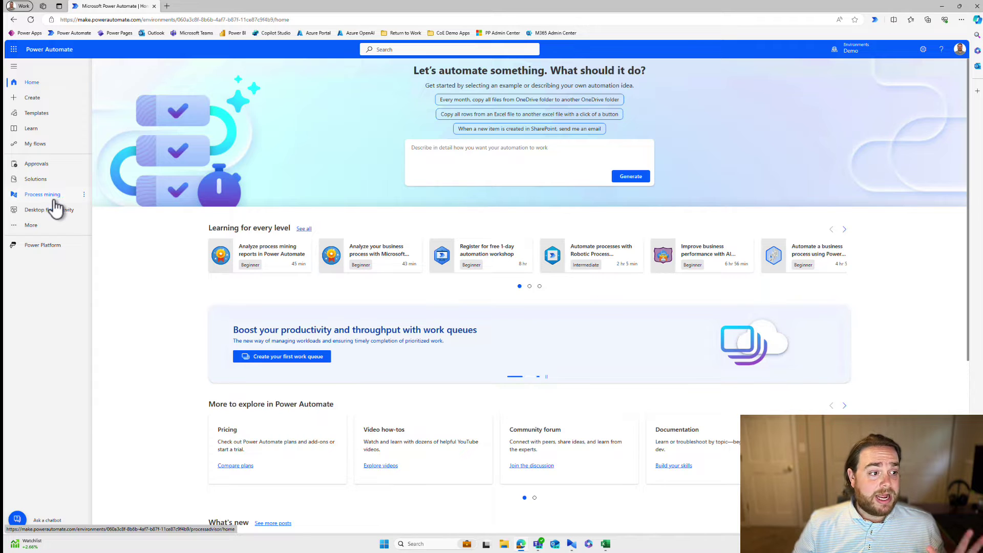
Step: Open the Process mining section and start creating a new process from data or recordings
click(39, 228)
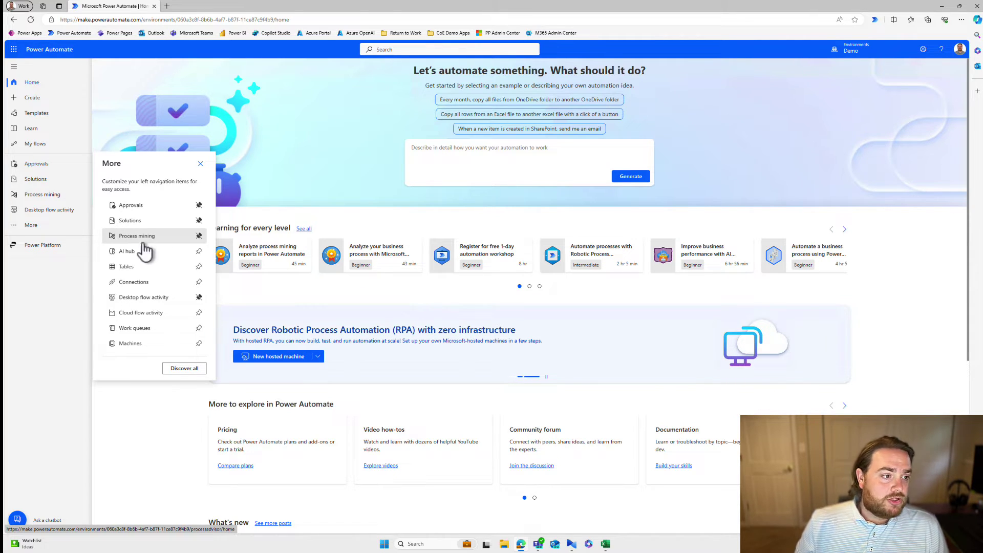
click(45, 196)
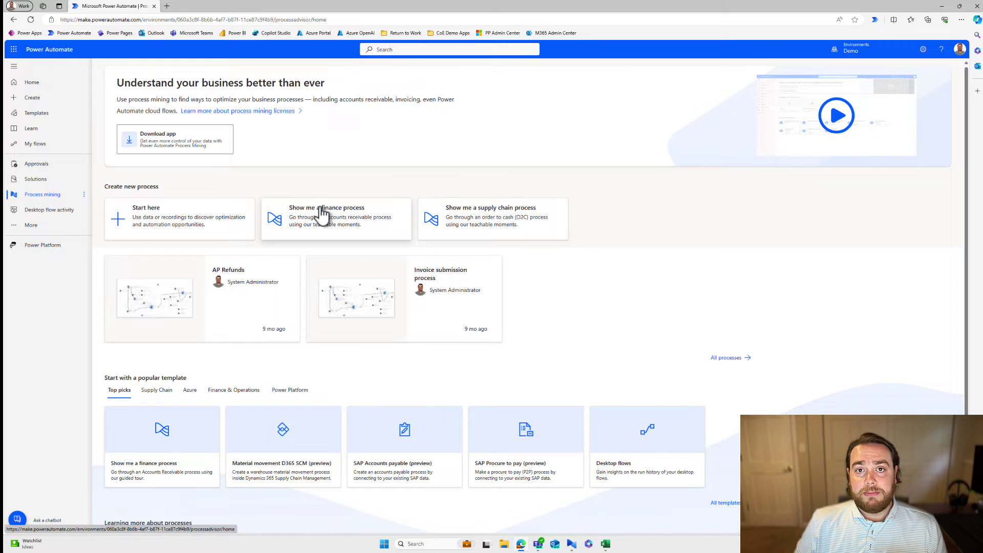
scroll(321, 213, down, 2)
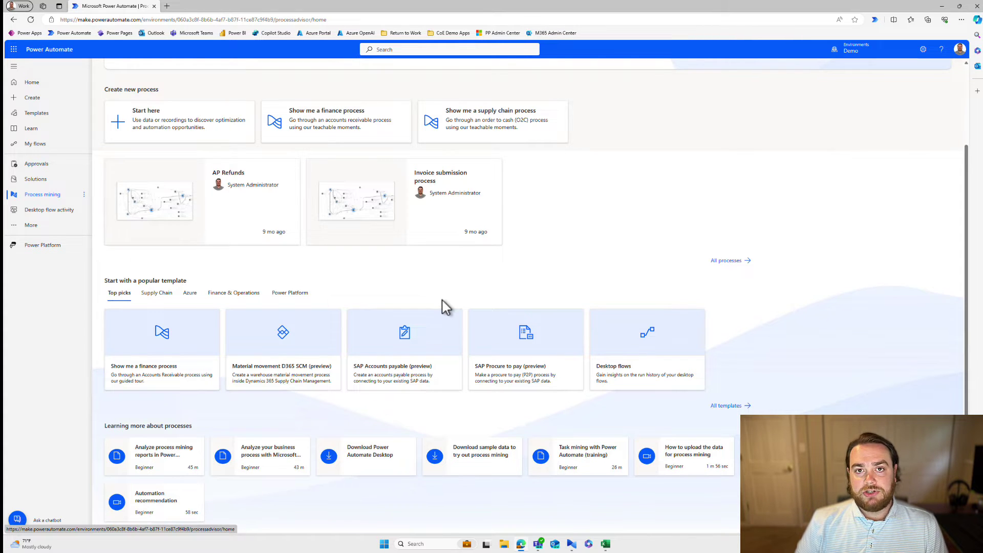
scroll(445, 302, up, 2)
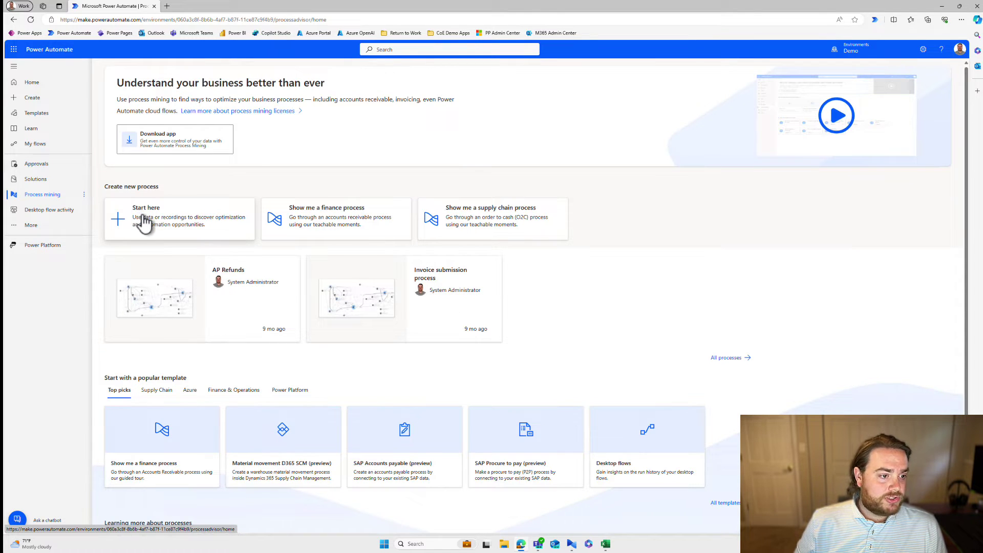
click(144, 221)
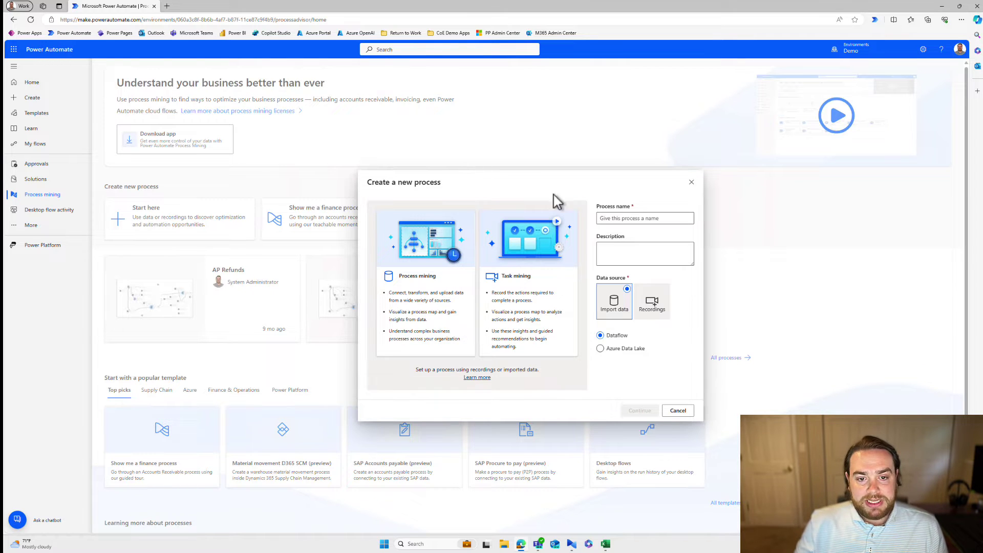
Step: Create the process as Refund Process with imported data through Dataflow as its data source
click(622, 215)
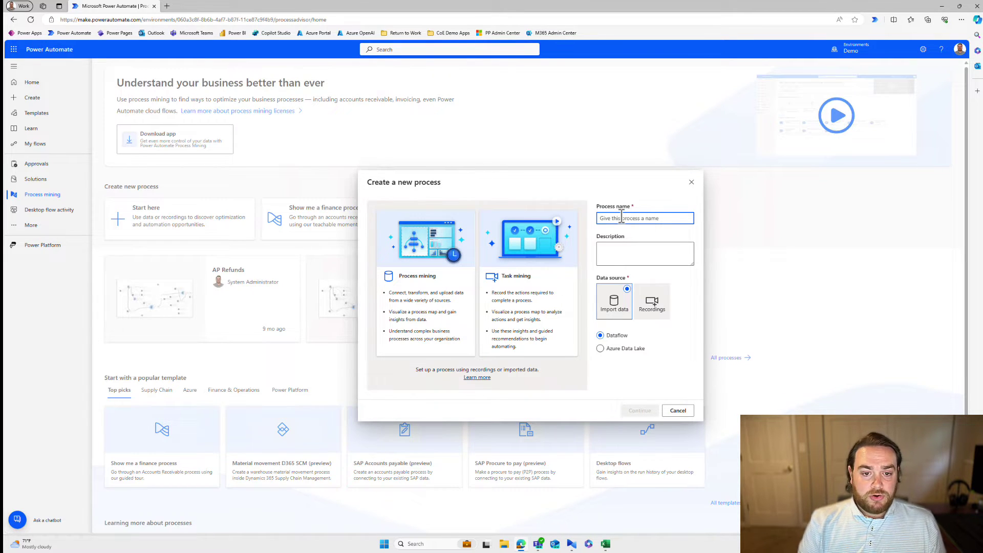
text(Refund Proc)
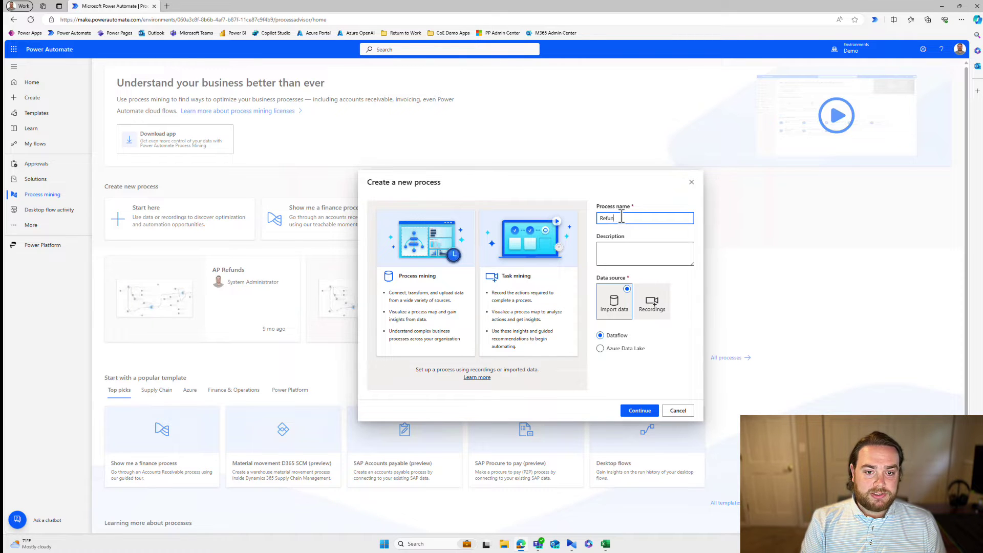
text(ess)
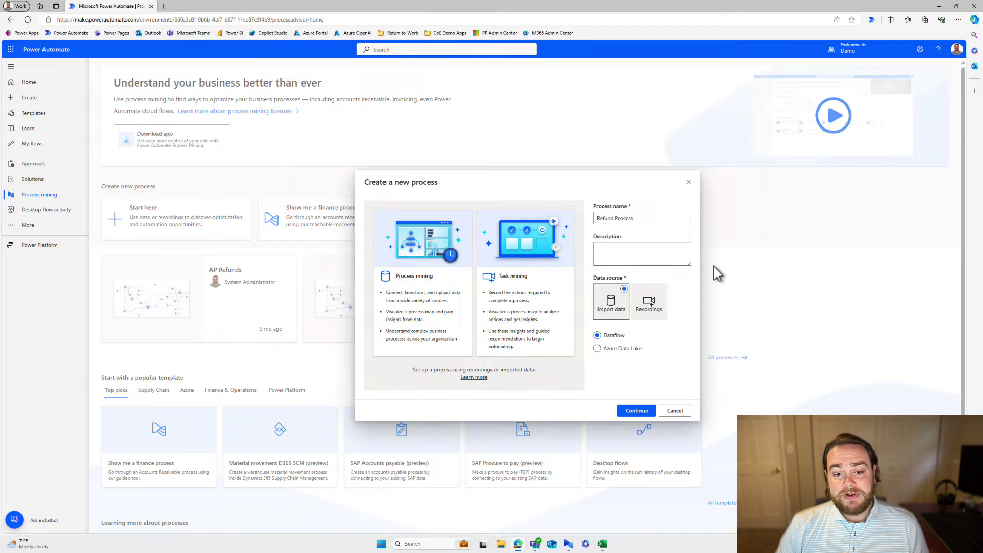
click(660, 304)
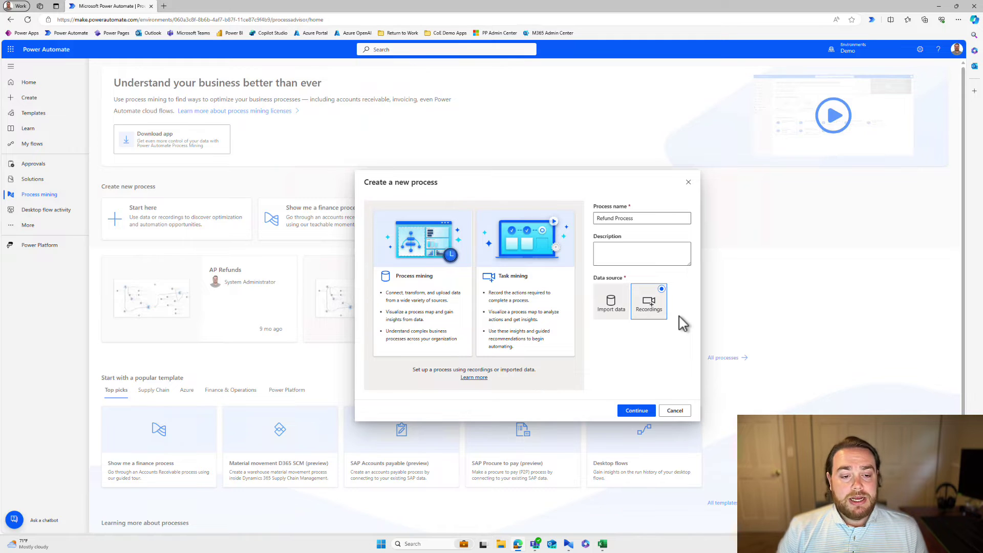
click(611, 302)
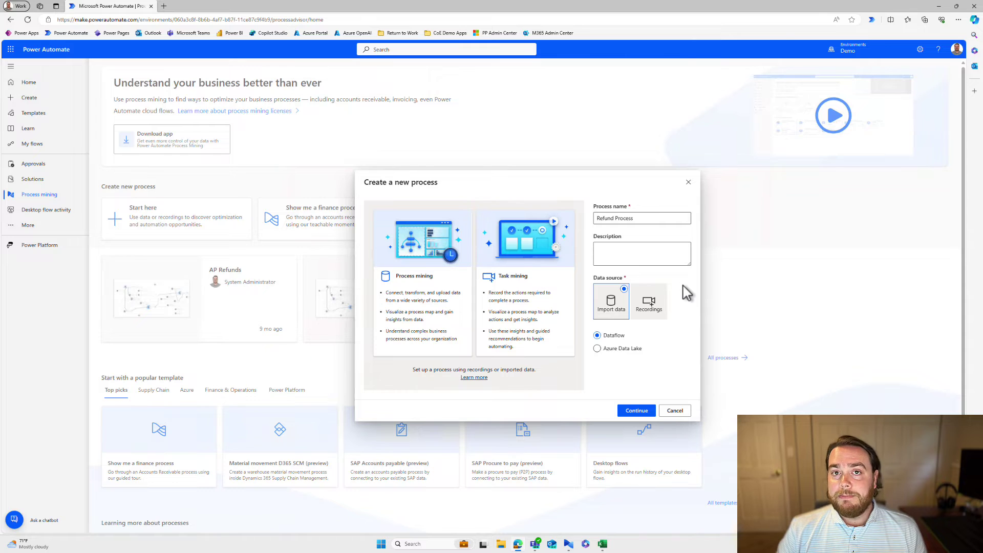
click(636, 411)
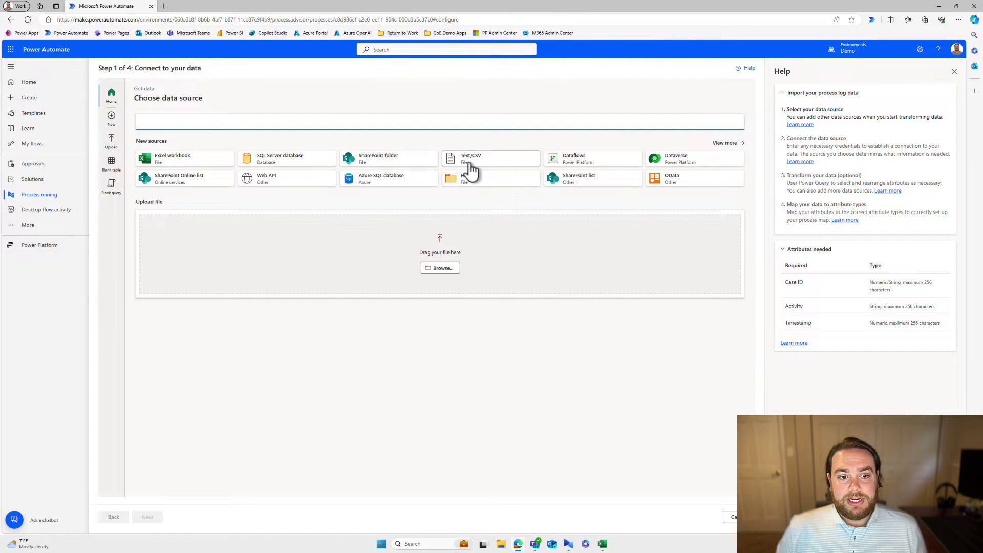
Step: Choose Text/CSV as the data source and upload the file SampleData_AP_Refunds_Financial_EventLog from Downloads
click(487, 169)
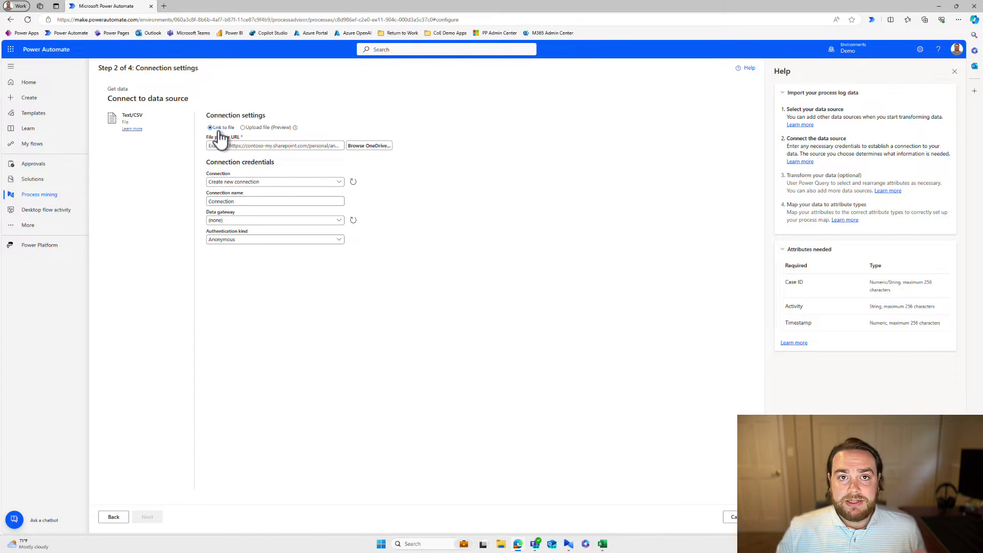
click(265, 131)
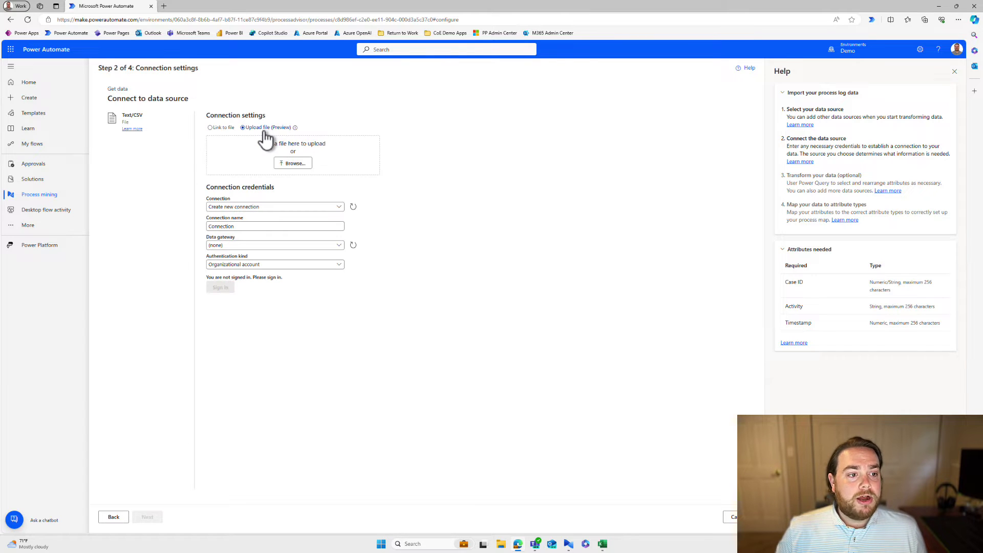
click(294, 164)
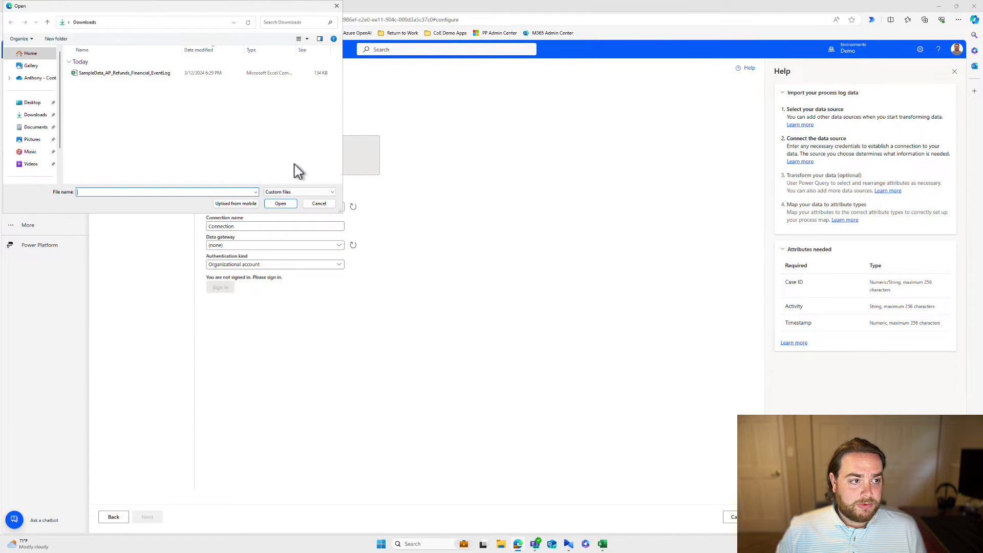
click(146, 78)
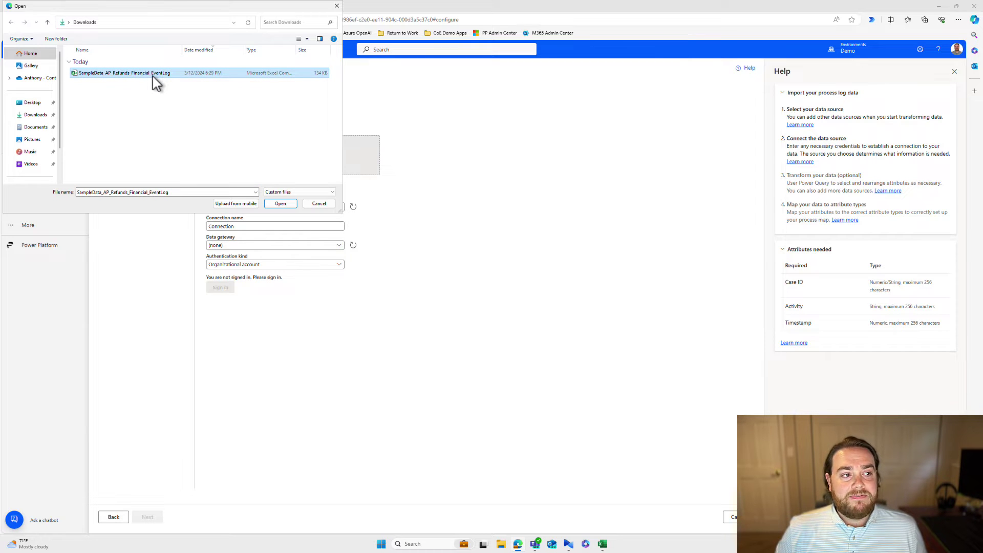
double_click(153, 74)
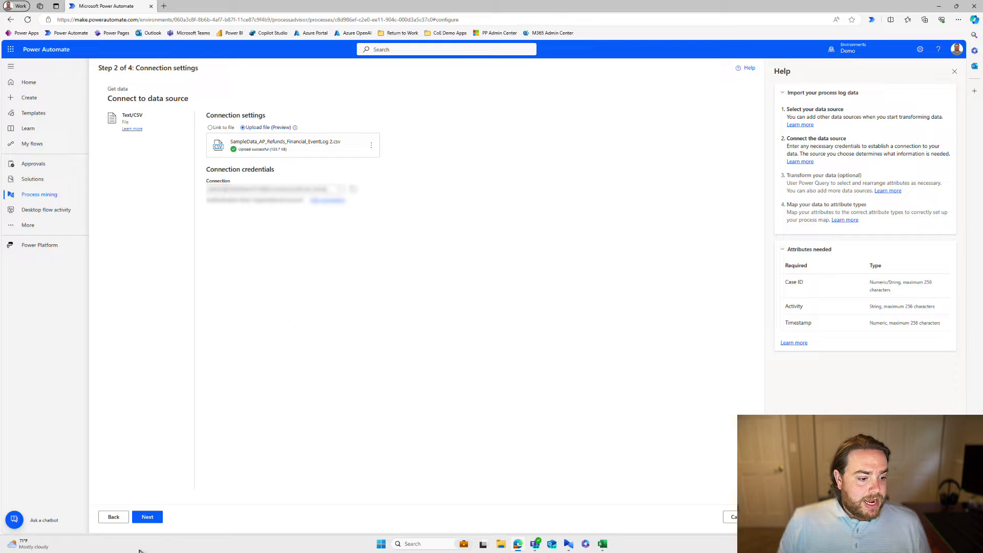
Step: Accept the connection settings, file preview and untransformed data to reach the attribute mapping stage
click(147, 517)
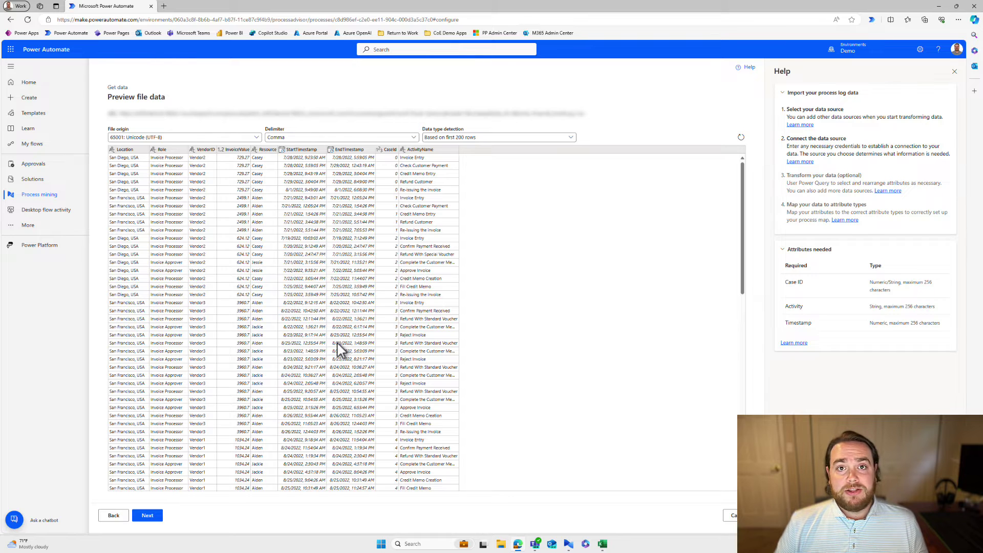
click(148, 516)
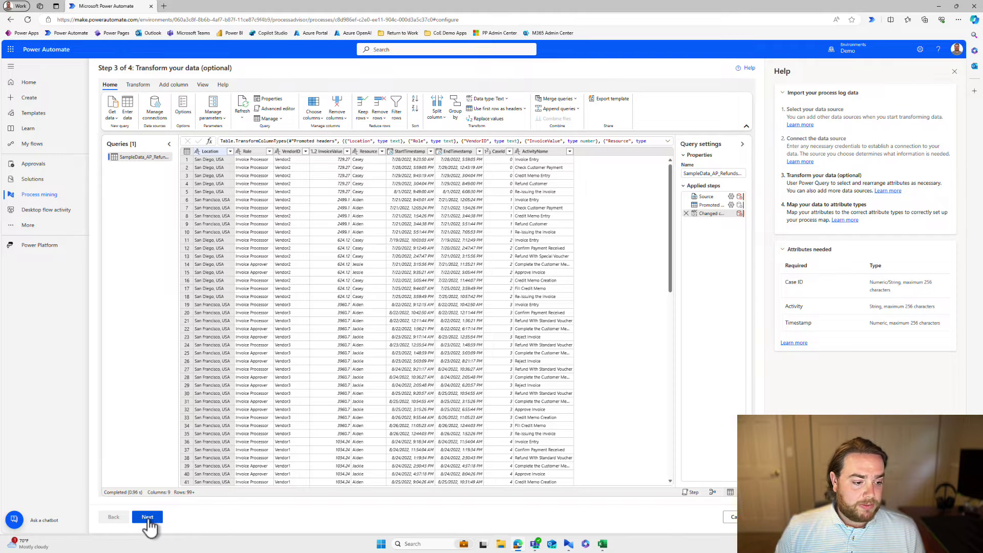
click(149, 519)
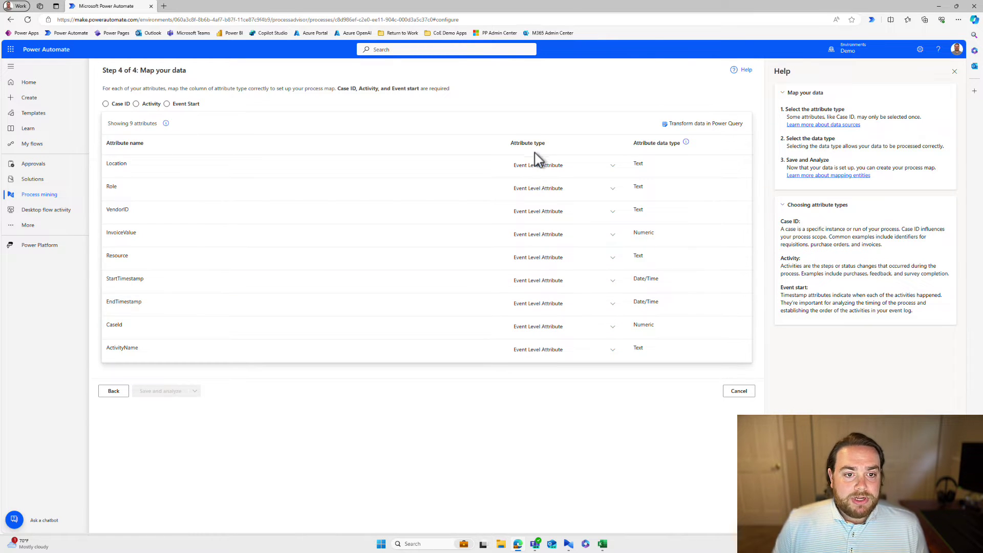
Step: Map the InvoiceValue attribute to Financial per Event and the Resource attribute to Resource
click(559, 171)
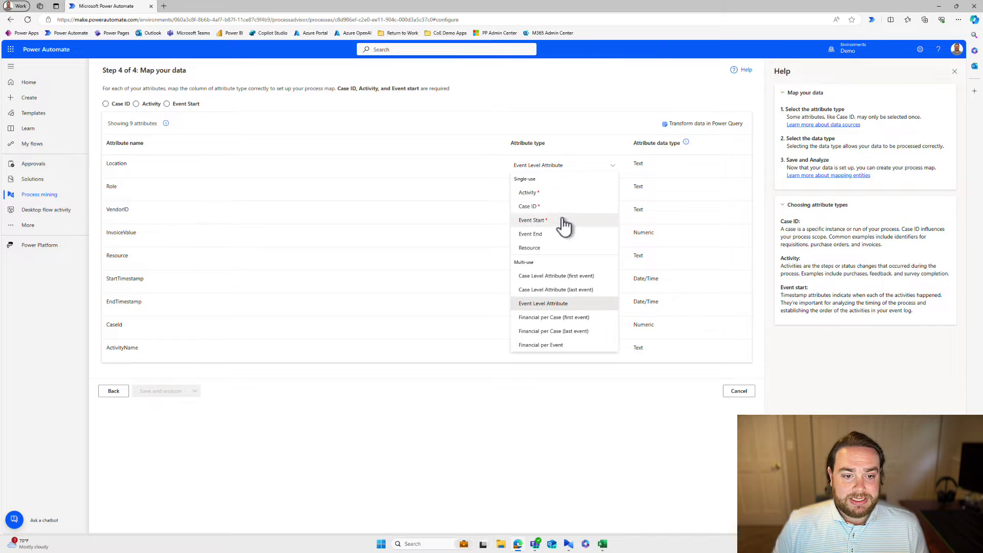
key(Escape)
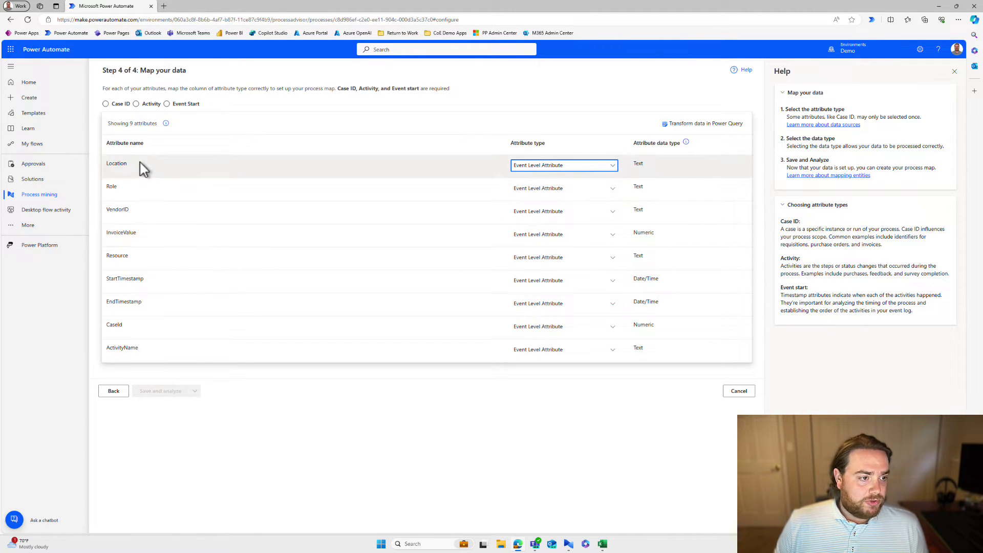
click(584, 237)
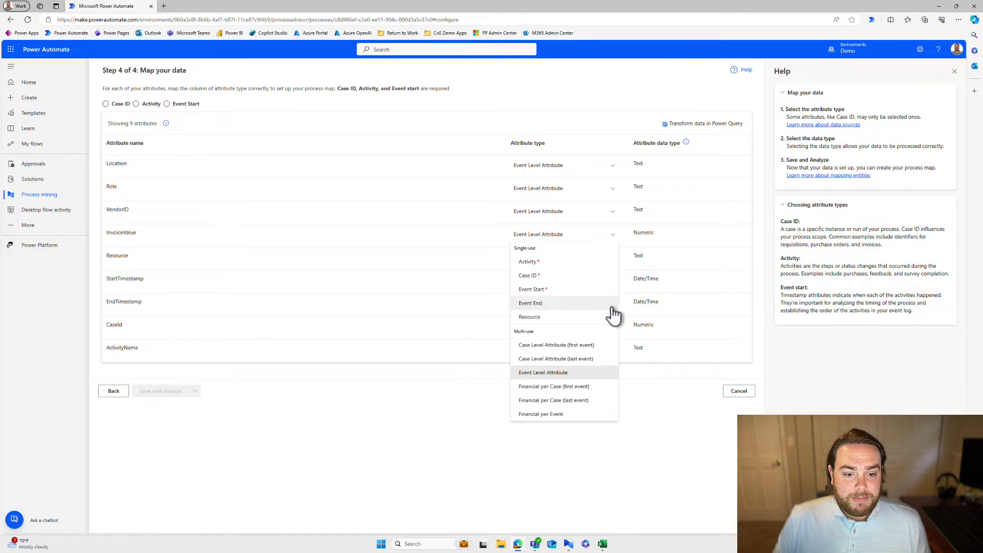
click(563, 415)
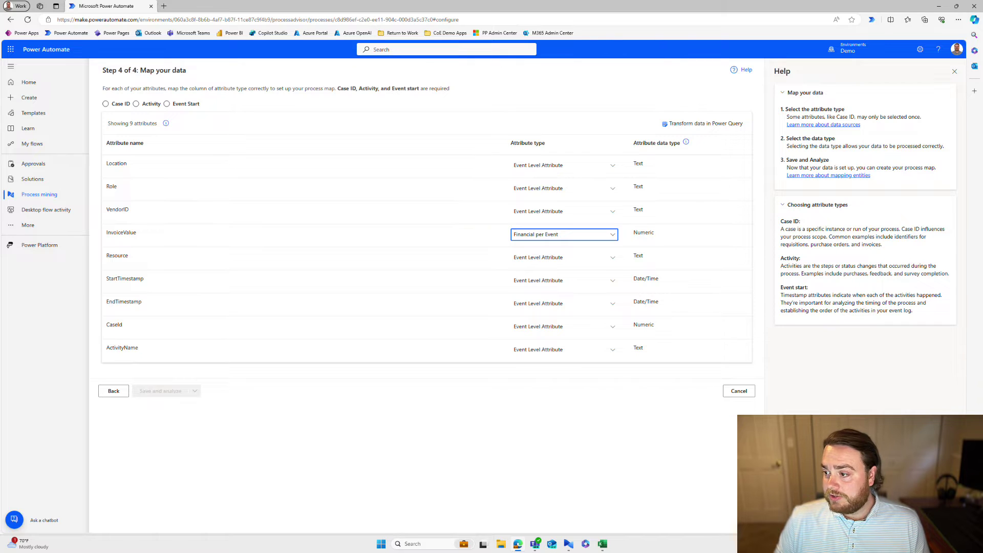
click(541, 263)
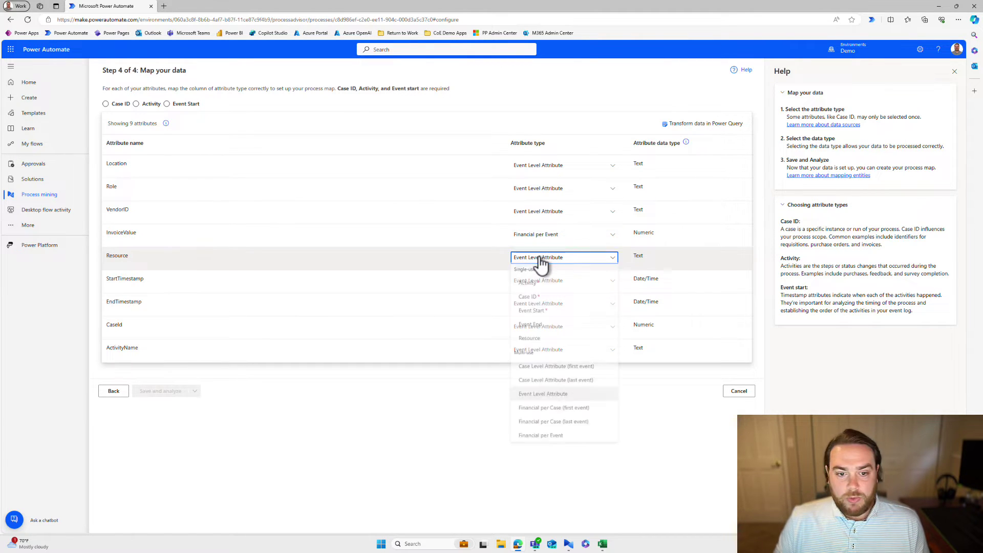
click(556, 340)
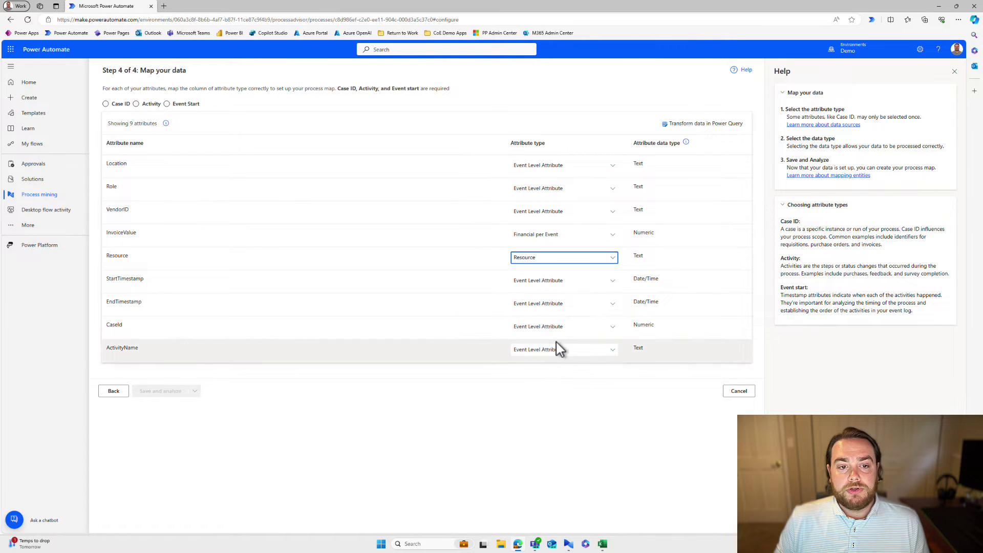
Step: Map StartTimestamp to Event Start and EndTimestamp to Event End
click(555, 286)
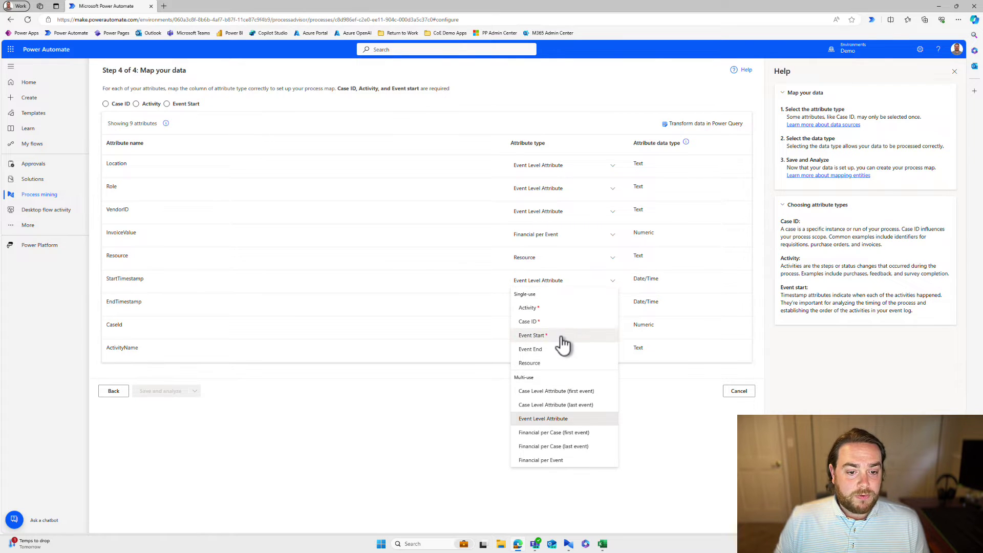
click(561, 337)
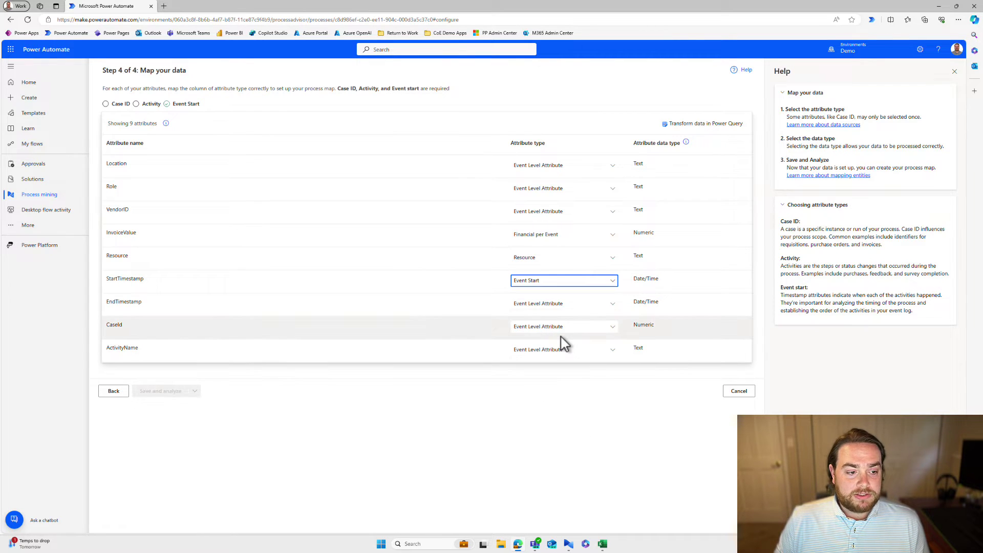
click(564, 310)
click(567, 376)
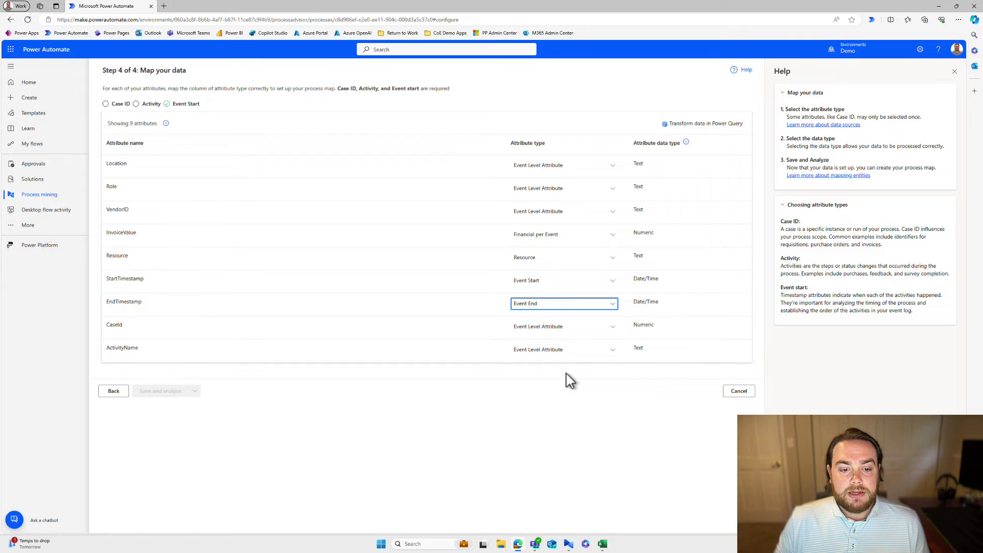
Step: Map the CaseId attribute to Case ID and ActivityName to Activity
click(557, 332)
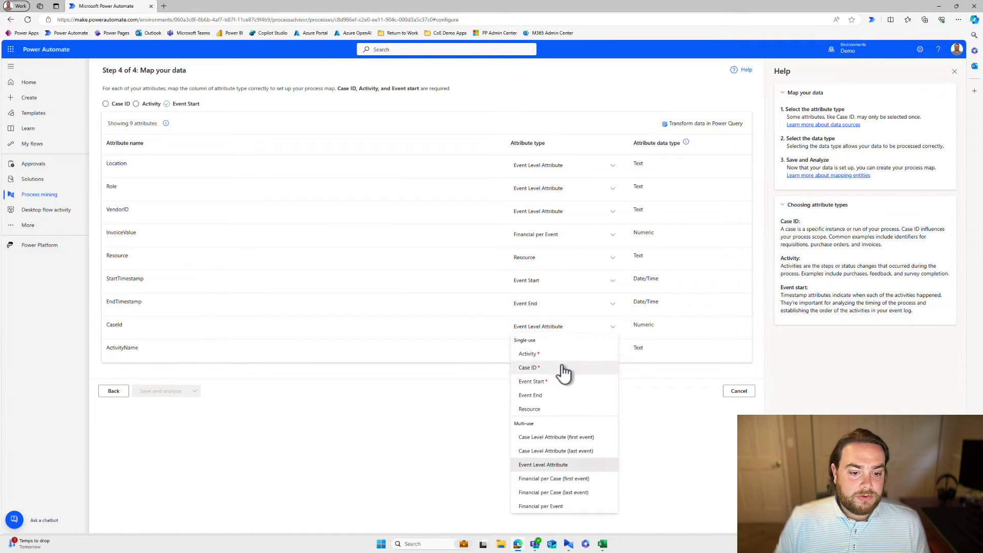
click(562, 368)
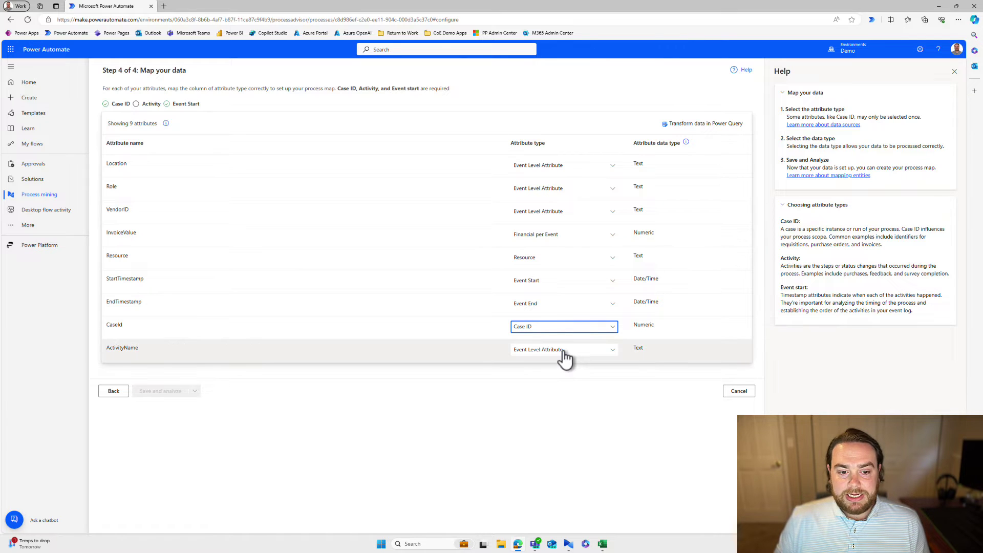
click(561, 352)
click(563, 358)
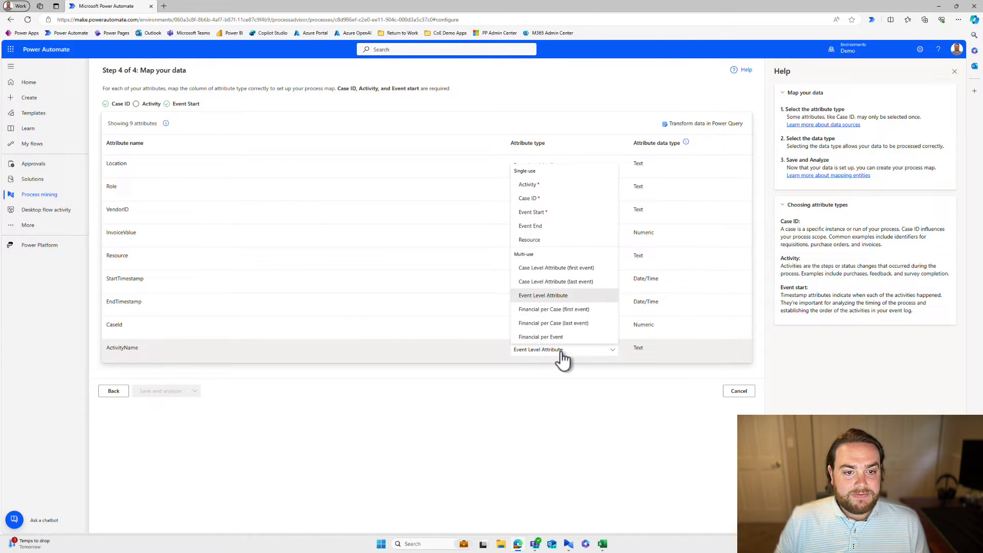
click(572, 187)
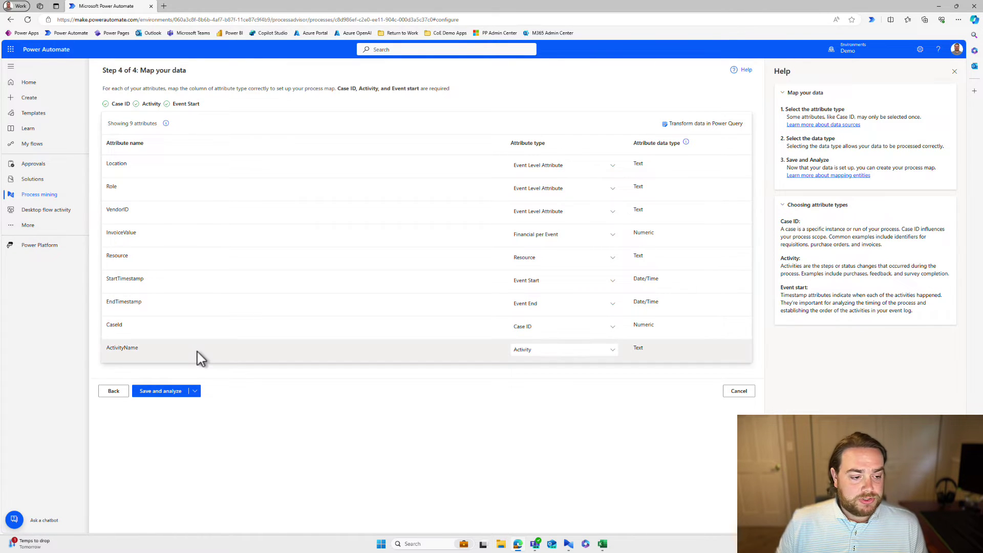
Step: Save and analyze the mapped process, and have Copilot summarize it
click(165, 396)
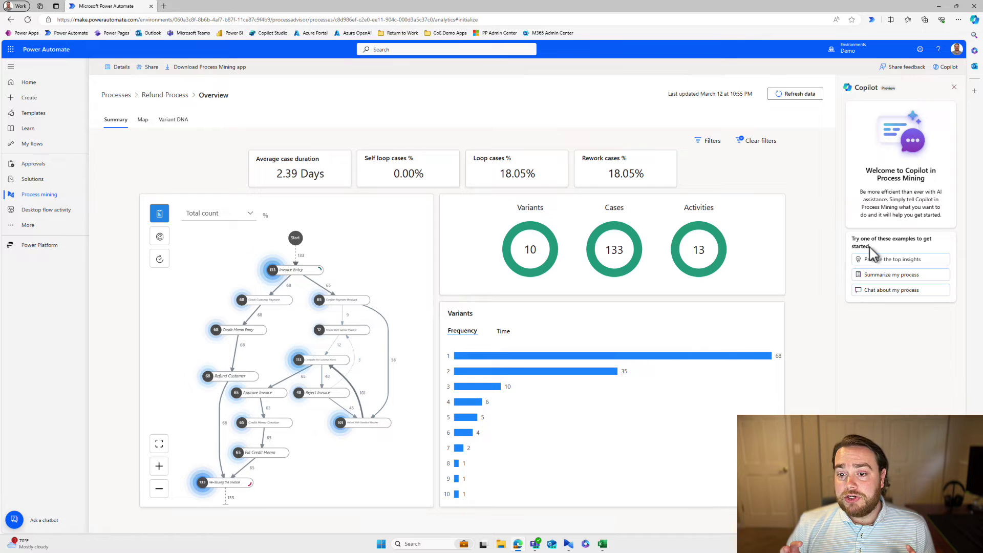
click(895, 277)
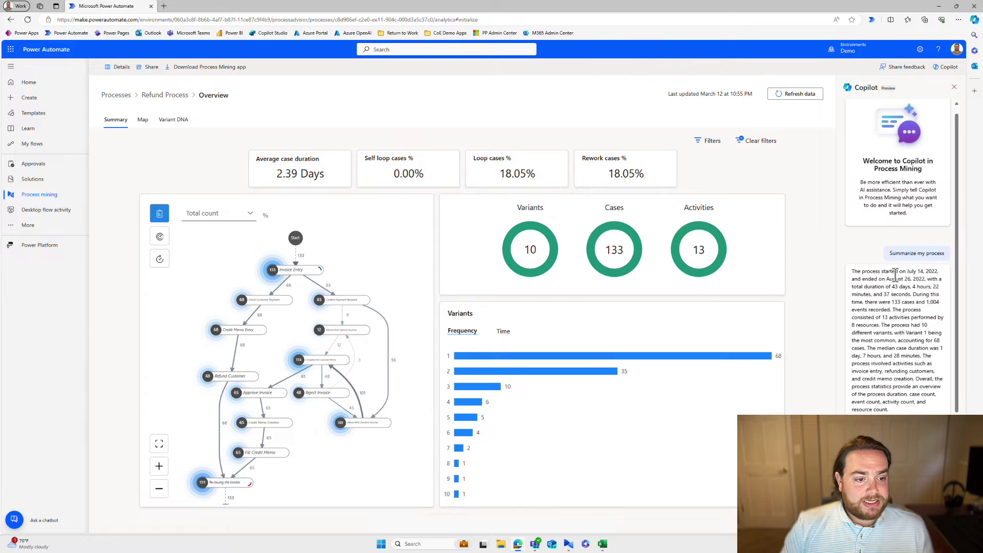
Step: Switch to the Power Automate Process Mining desktop app and open the Refund Process's Default view
click(568, 544)
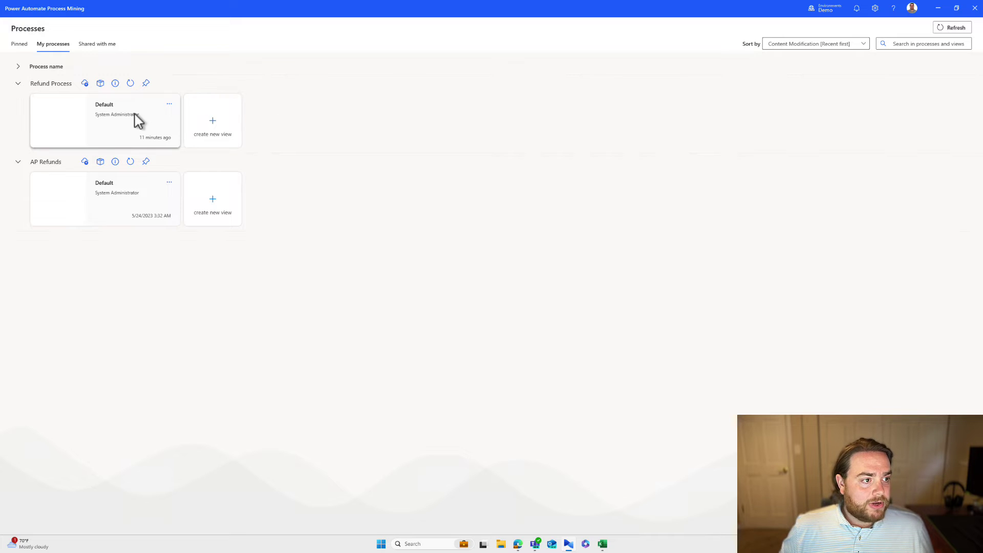
click(123, 128)
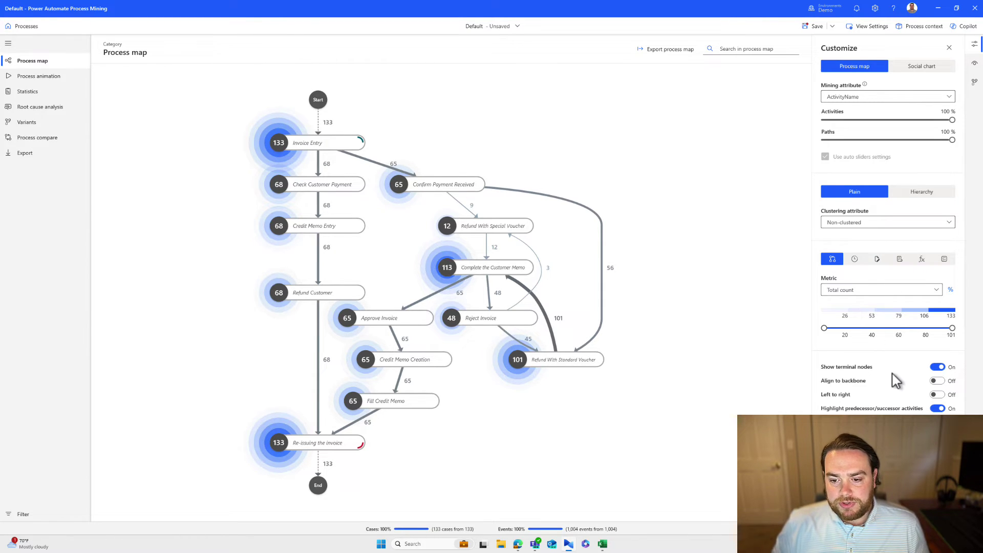
Step: Try aligning the process map to the backbone and laying it out left to right, turning each option back off
click(936, 382)
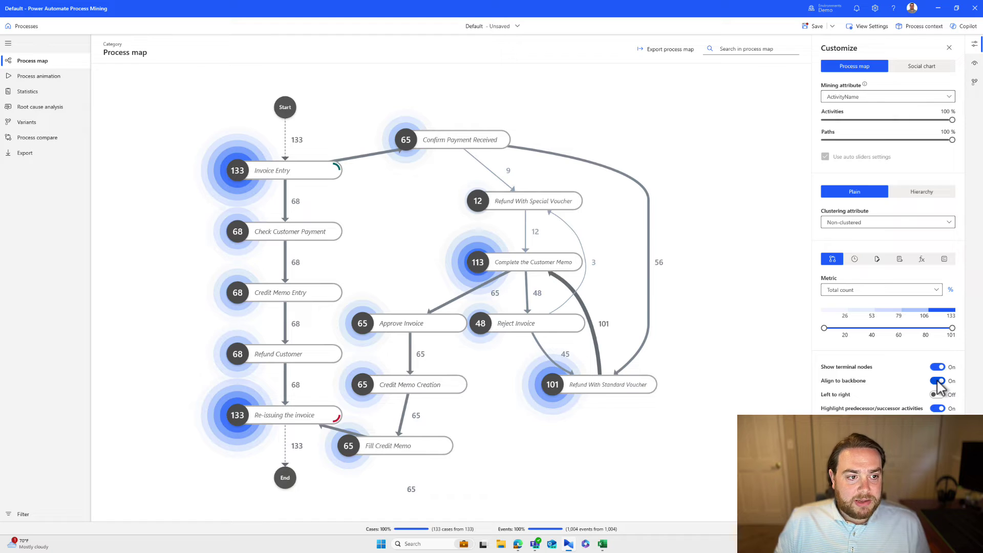
click(937, 381)
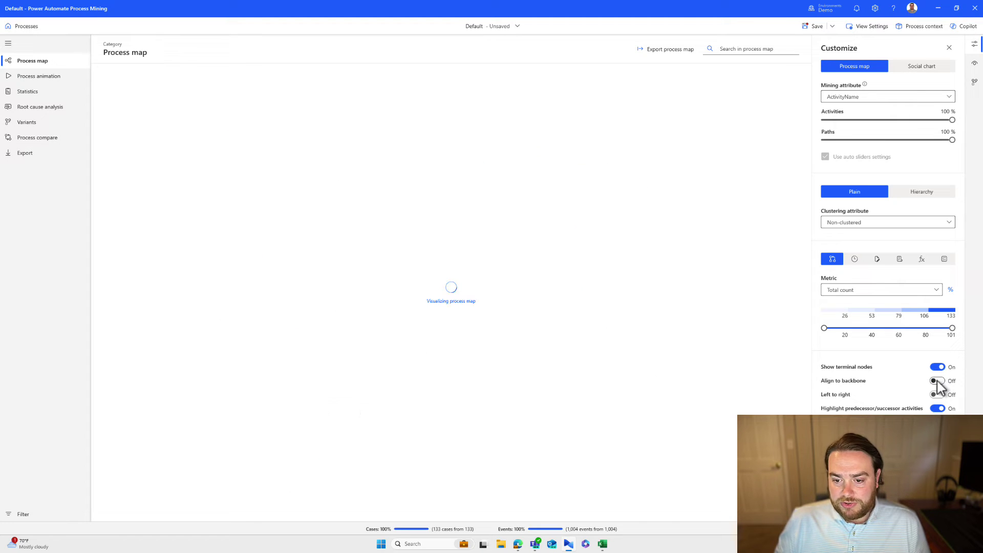
click(936, 395)
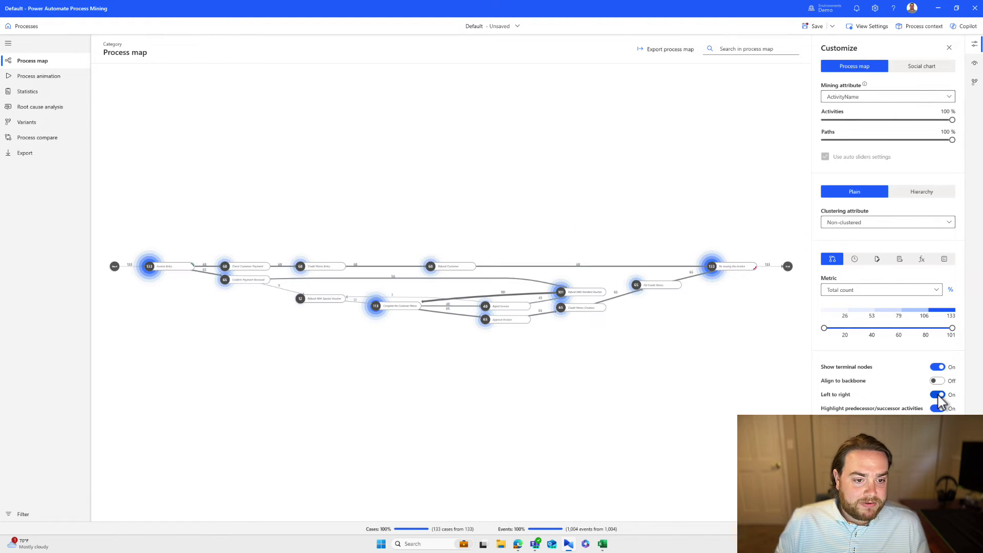
click(937, 394)
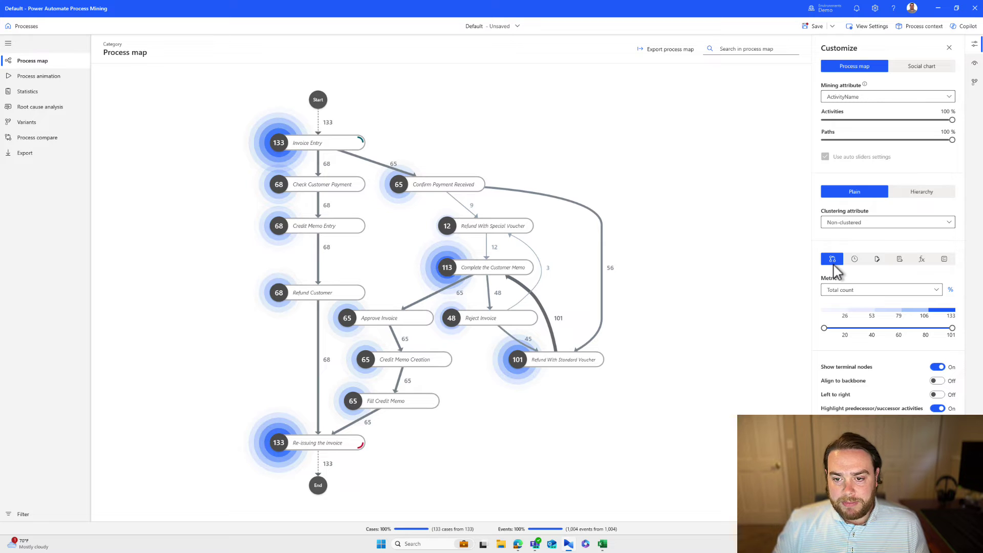
Step: Set the process map's frequency metric to Case count and take a closer look at the activities
click(892, 290)
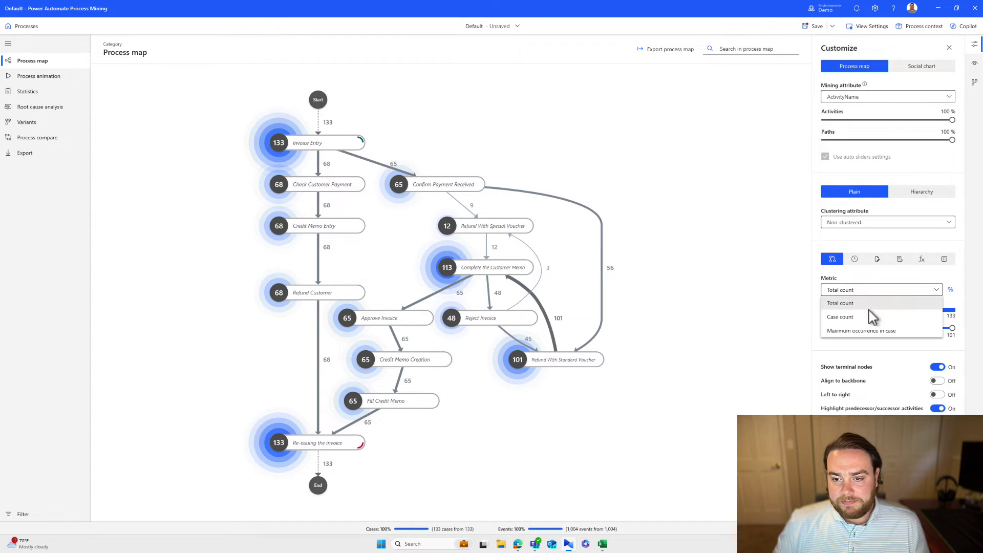
click(853, 317)
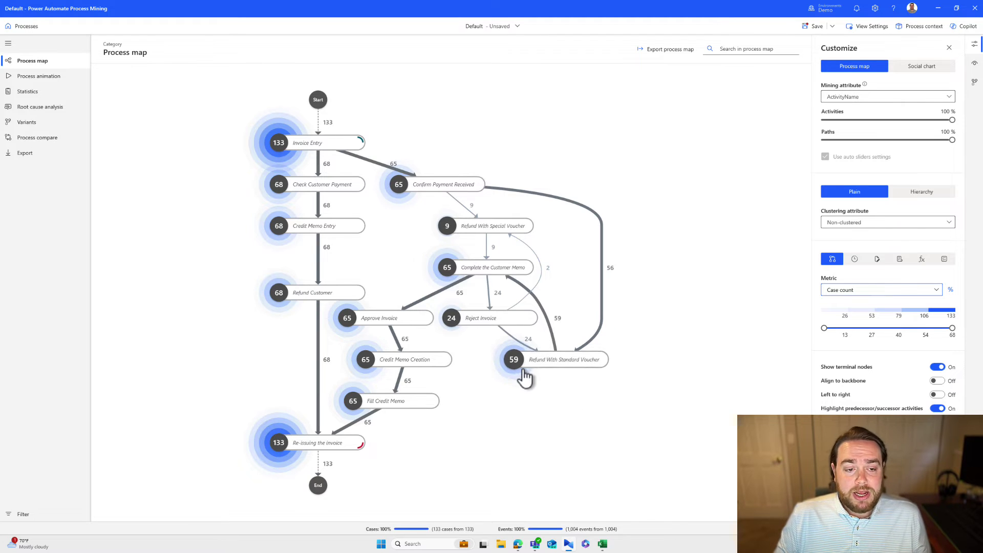
scroll(525, 377, up, 1)
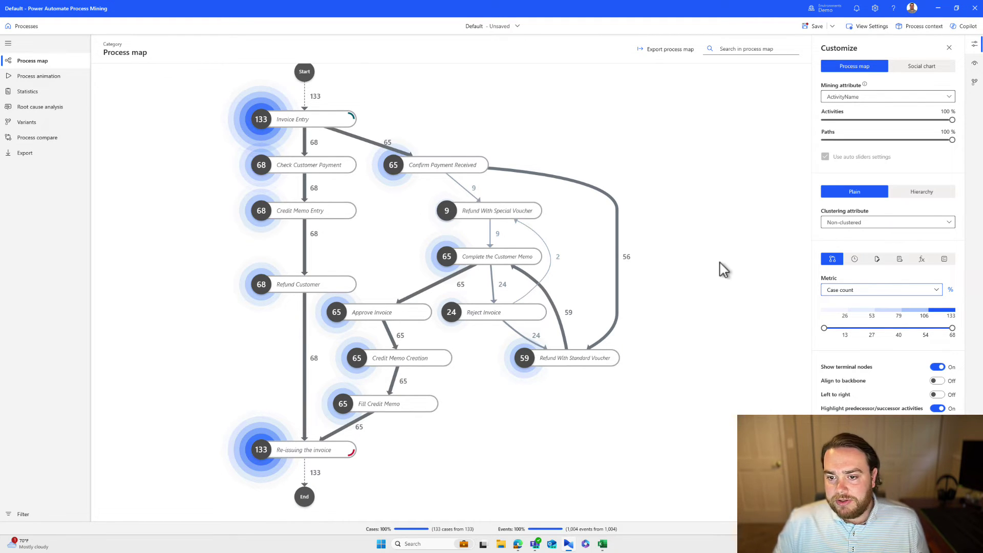
Step: Show performance on the process map with the Mean duration metric
click(855, 259)
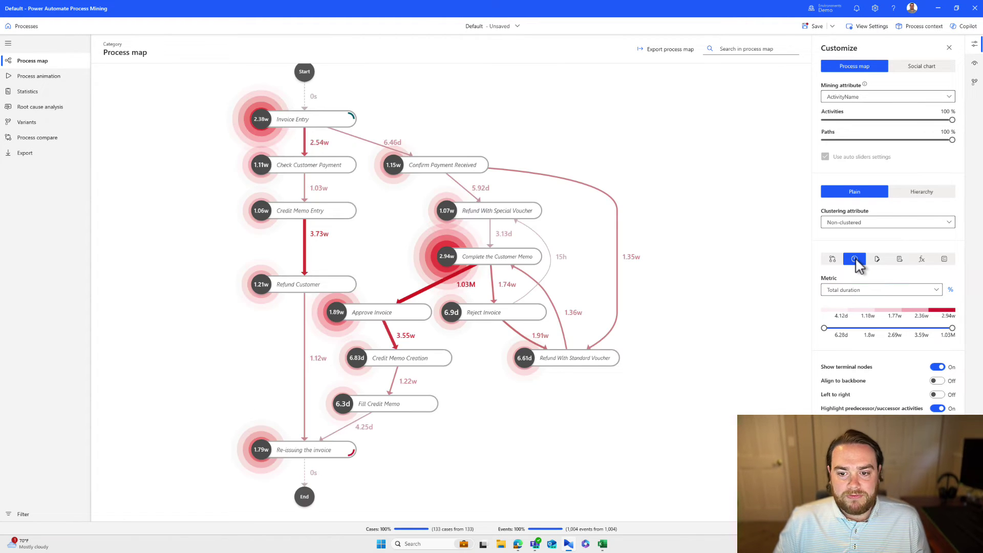
click(870, 290)
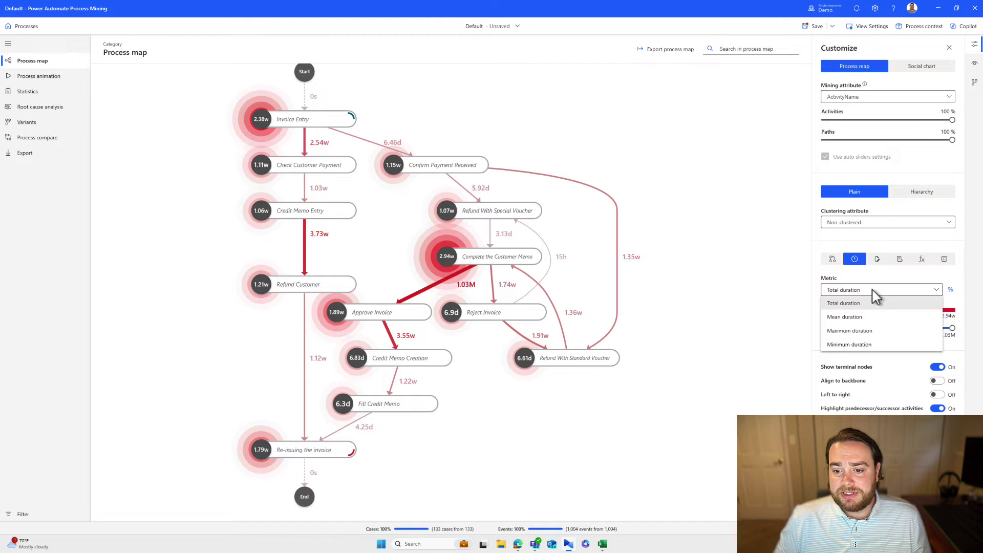
click(877, 319)
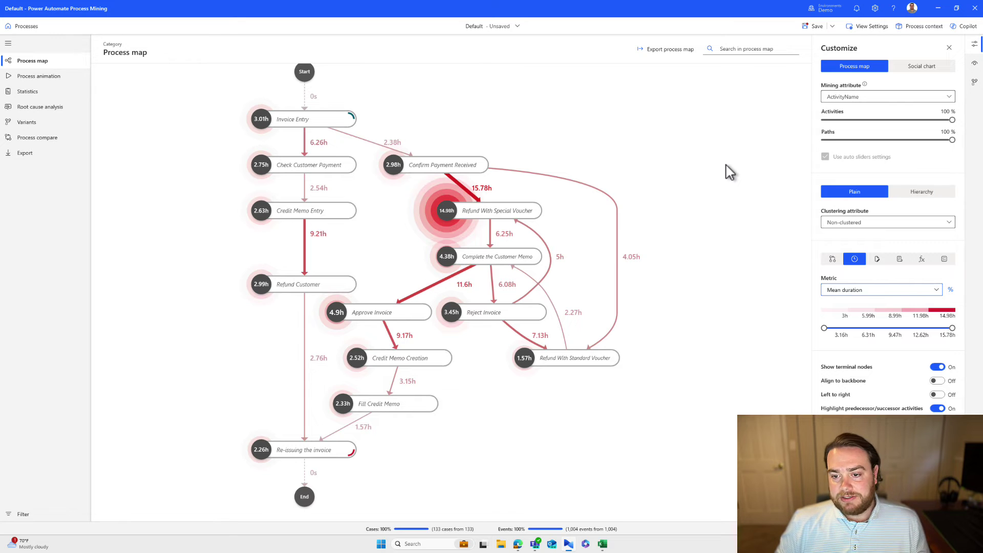
Step: Show finance on the process map for the InvoiceValue attribute with the Mean metric
click(904, 260)
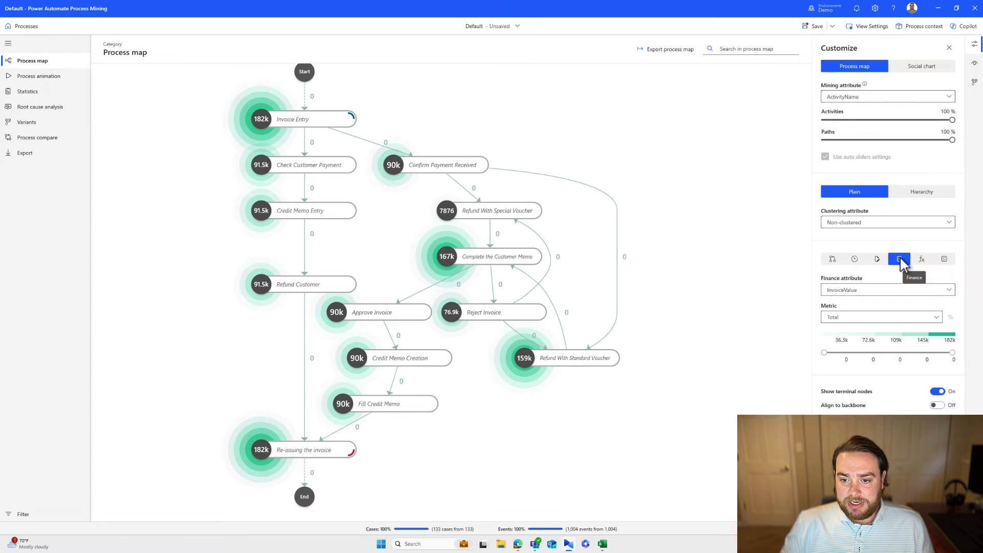
click(861, 318)
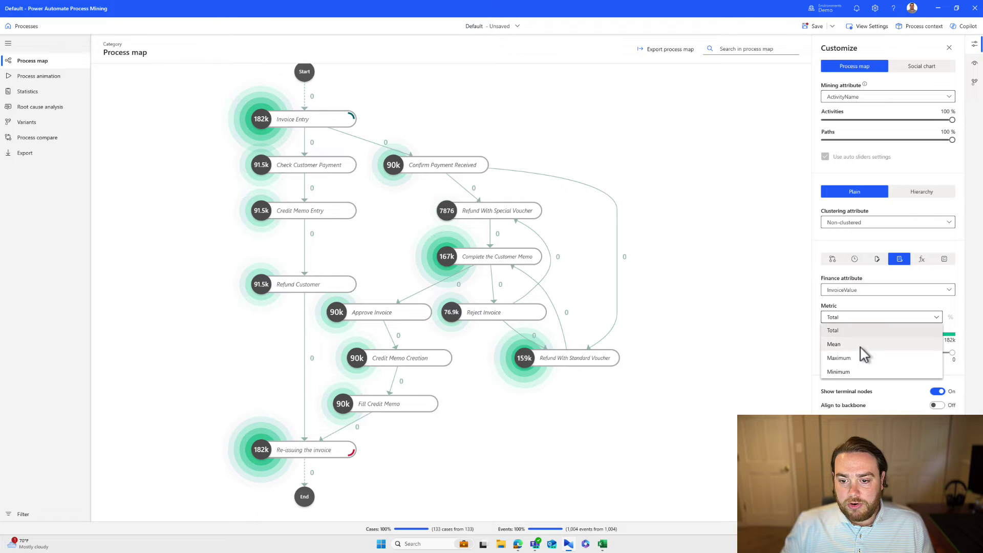
click(860, 346)
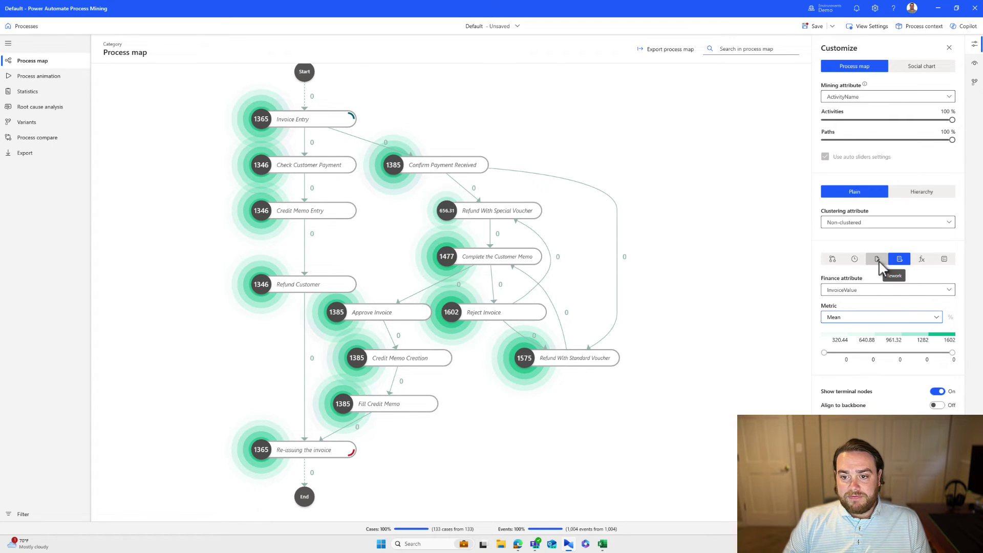
Step: Compare the Refund With Special Voucher activity across the performance, frequency and finance metrics
click(855, 259)
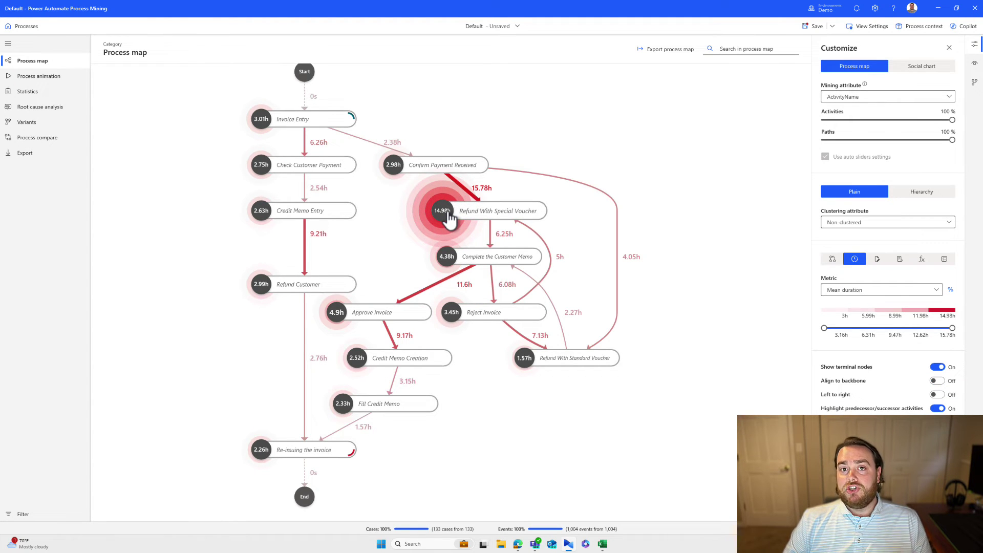
click(832, 259)
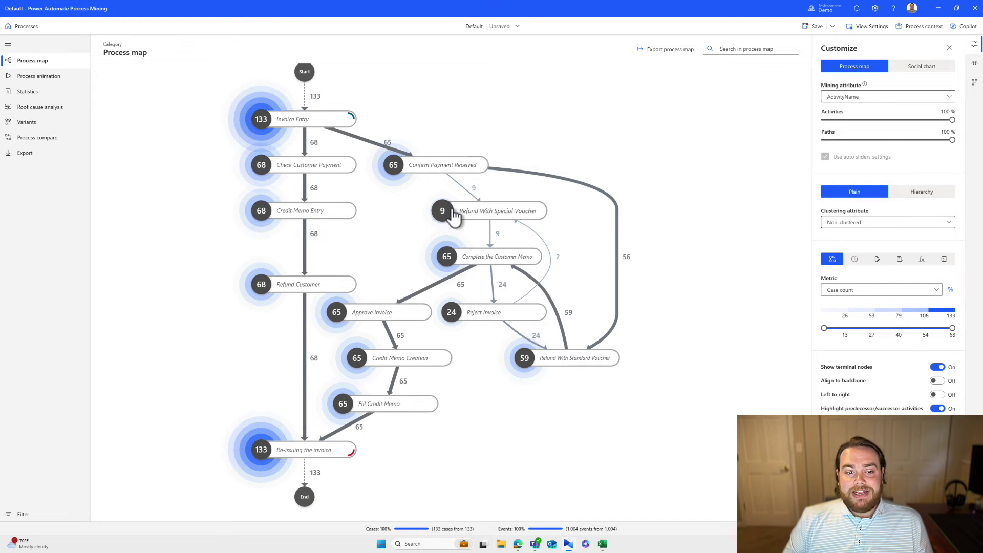
click(900, 260)
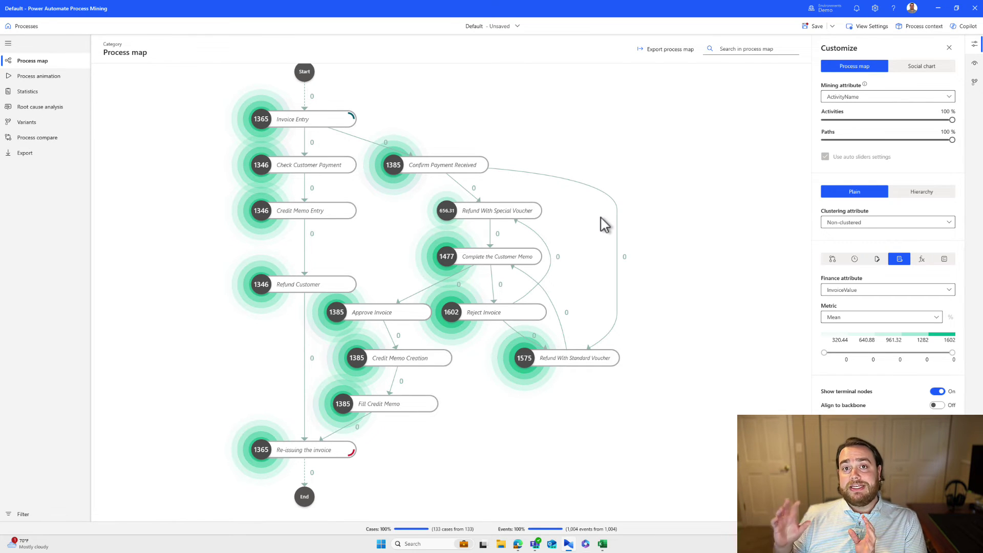
Step: Review the details of the Refund With Special Voucher activity and create an Attributes filter from it
click(493, 219)
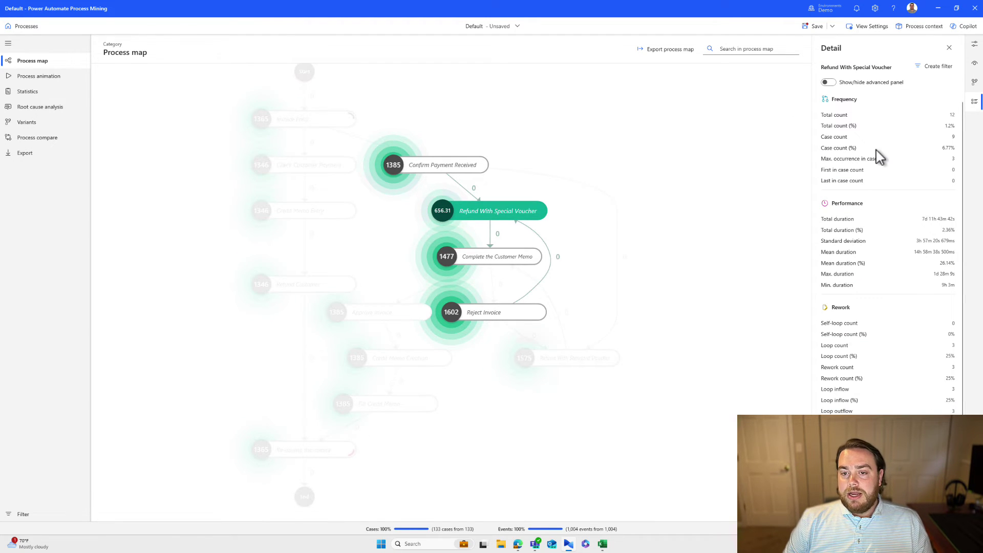
scroll(886, 276, down, 2)
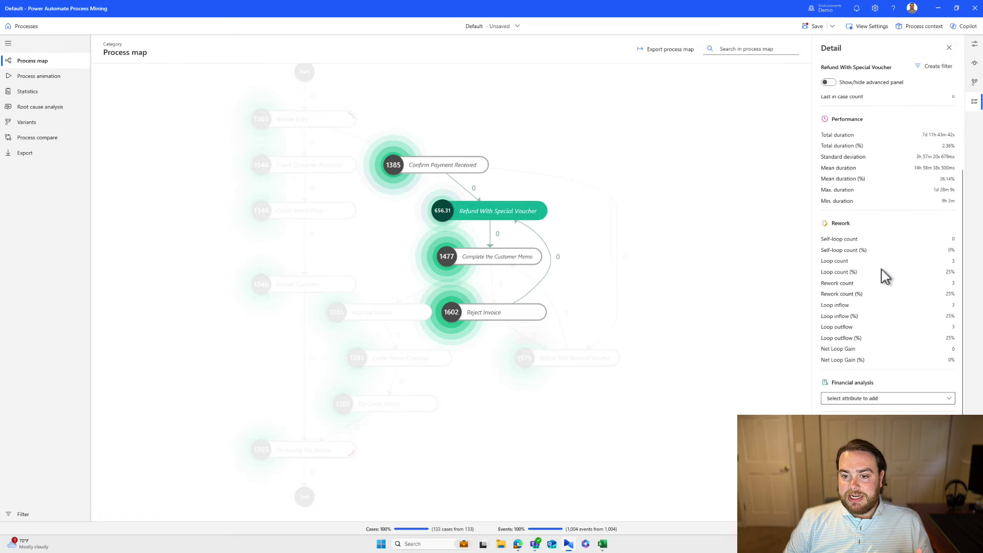
scroll(886, 276, up, 2)
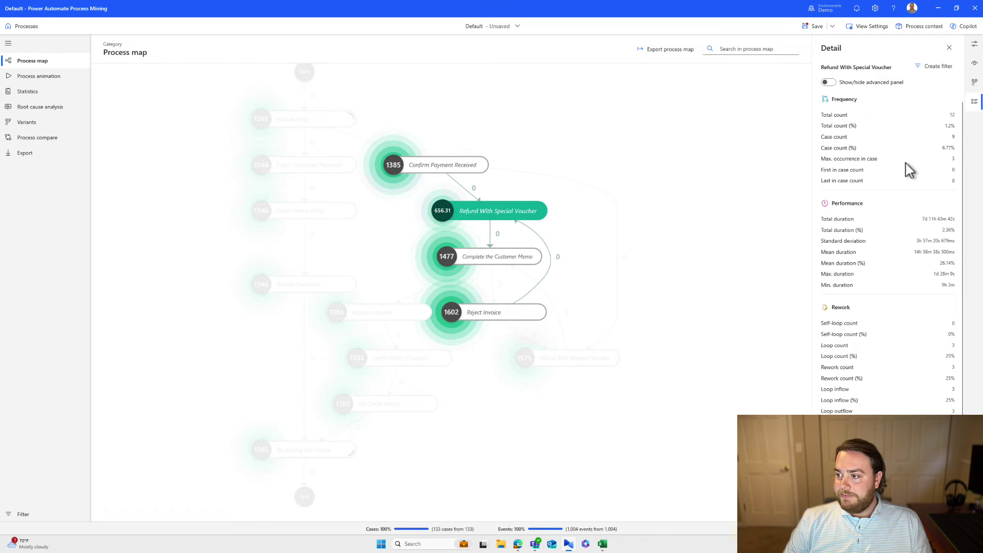
click(930, 67)
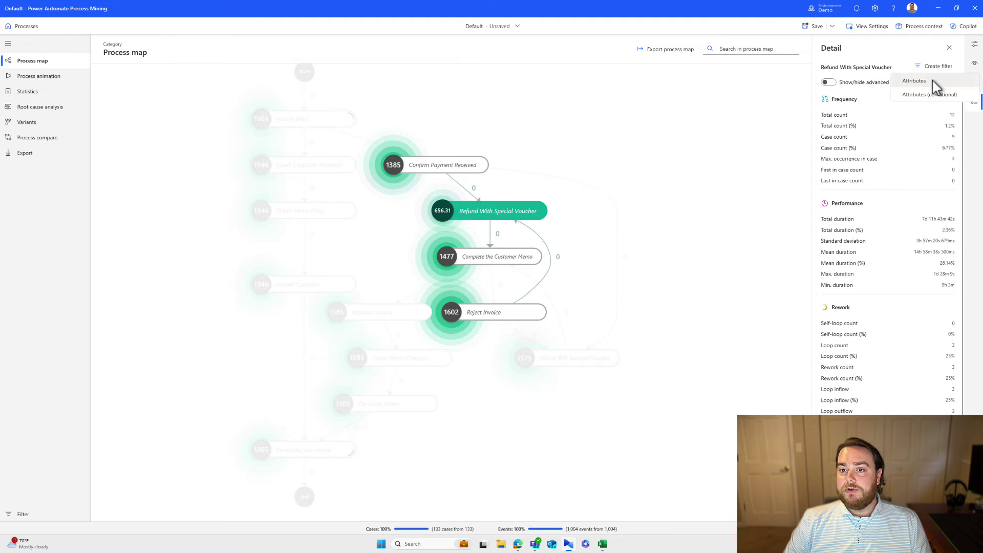
click(930, 82)
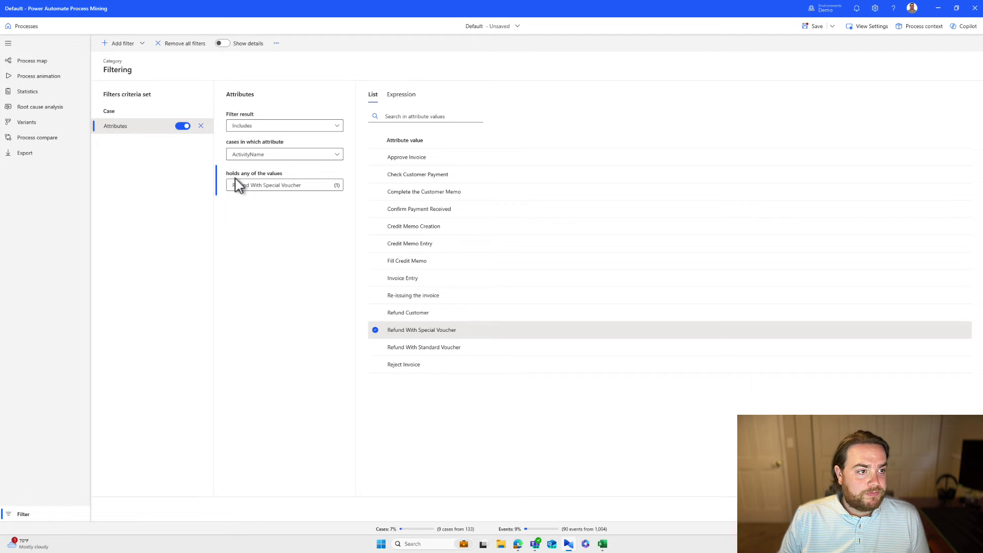
Step: Add a second case Attributes filter that does not include ActivityName Refund With Standard Voucher, and apply the filters
click(138, 44)
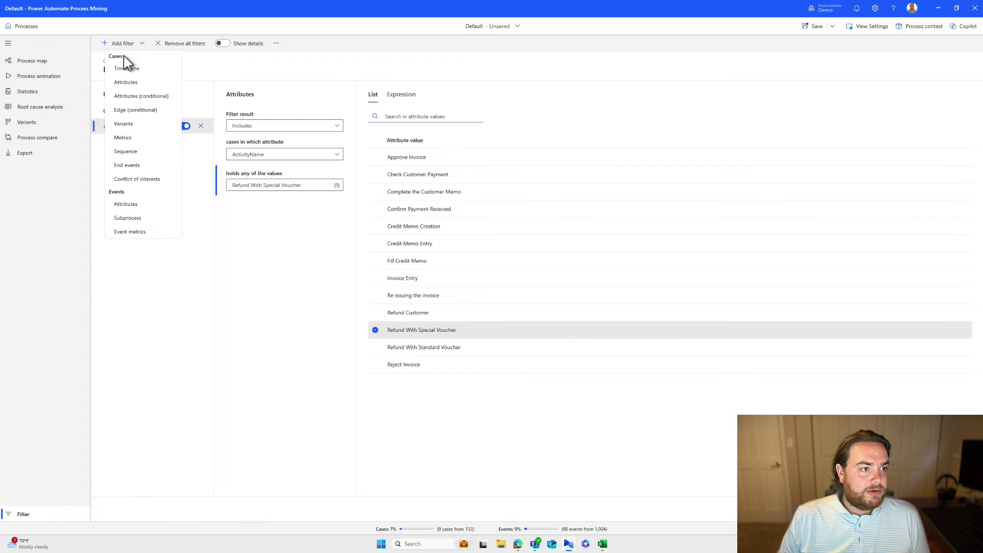
click(128, 83)
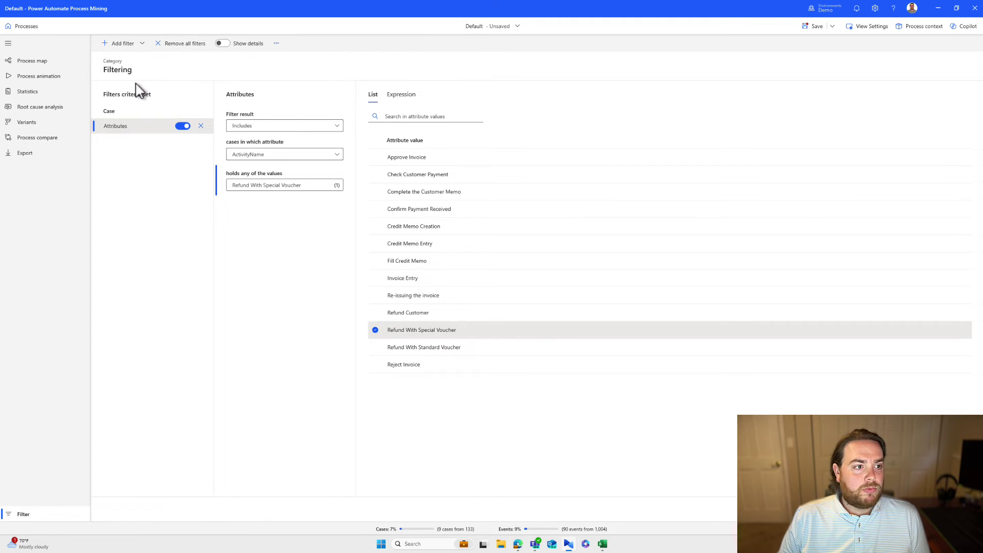
click(318, 129)
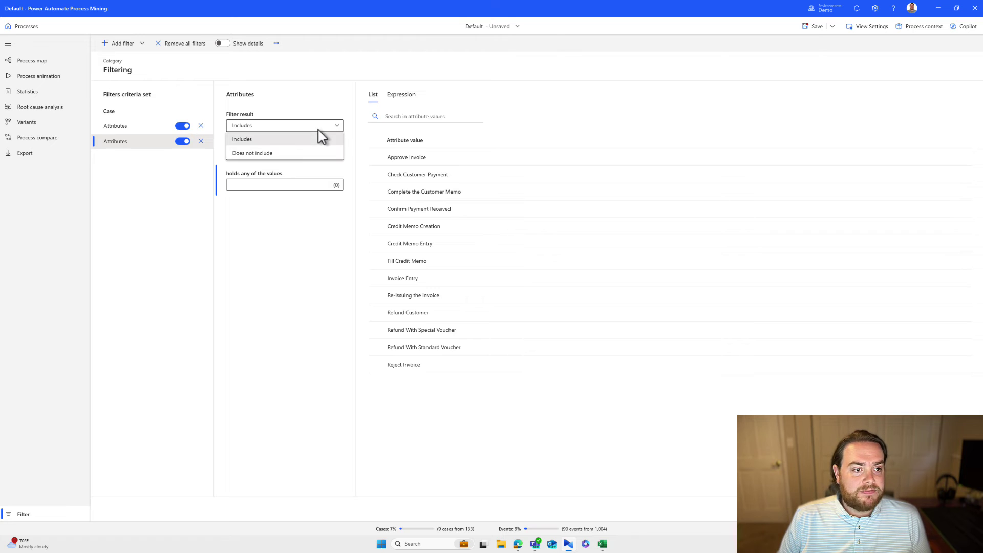
click(290, 153)
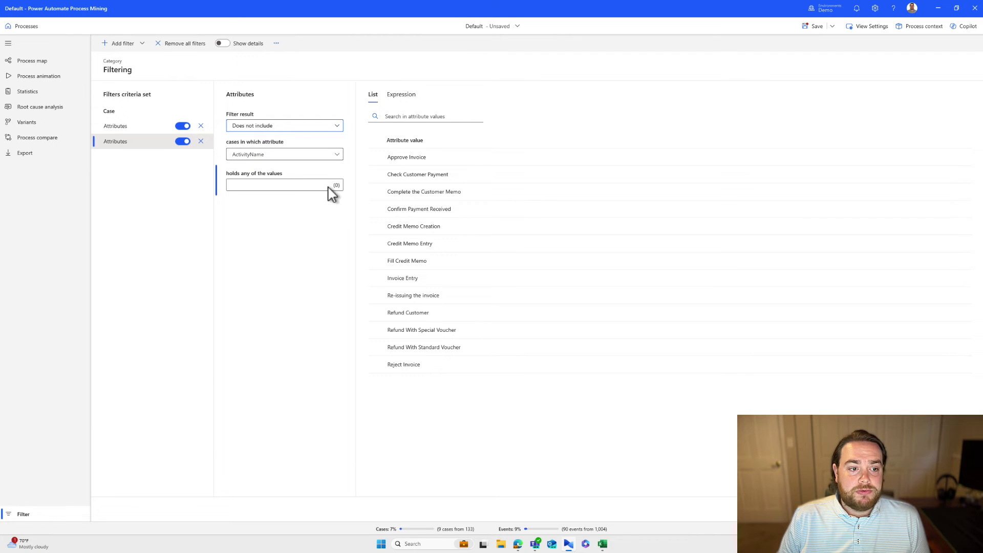
click(312, 188)
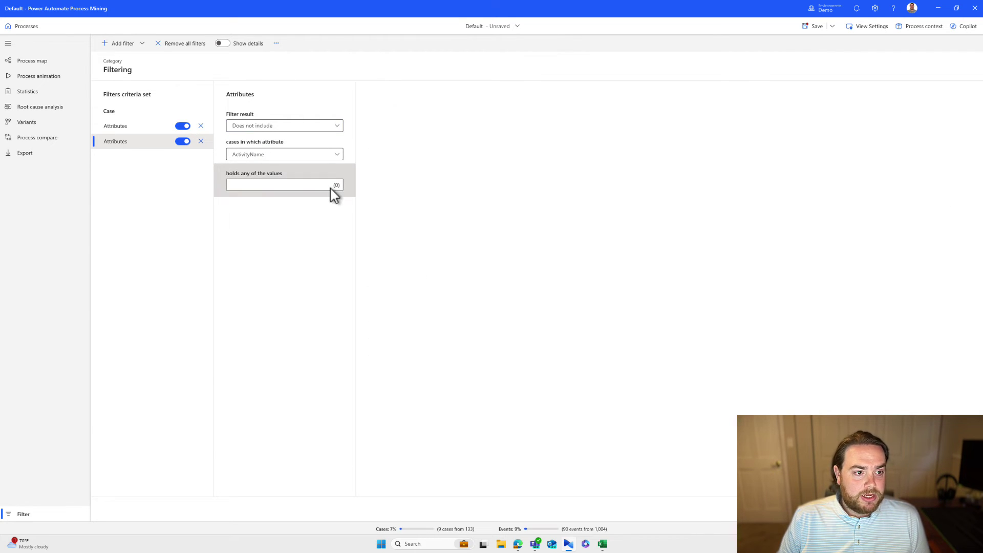
click(334, 192)
click(336, 191)
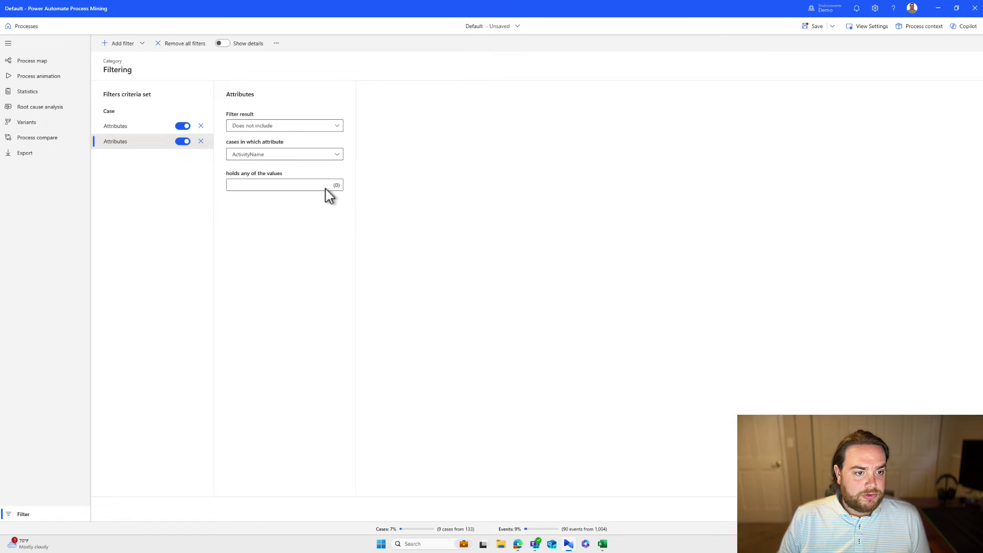
click(327, 192)
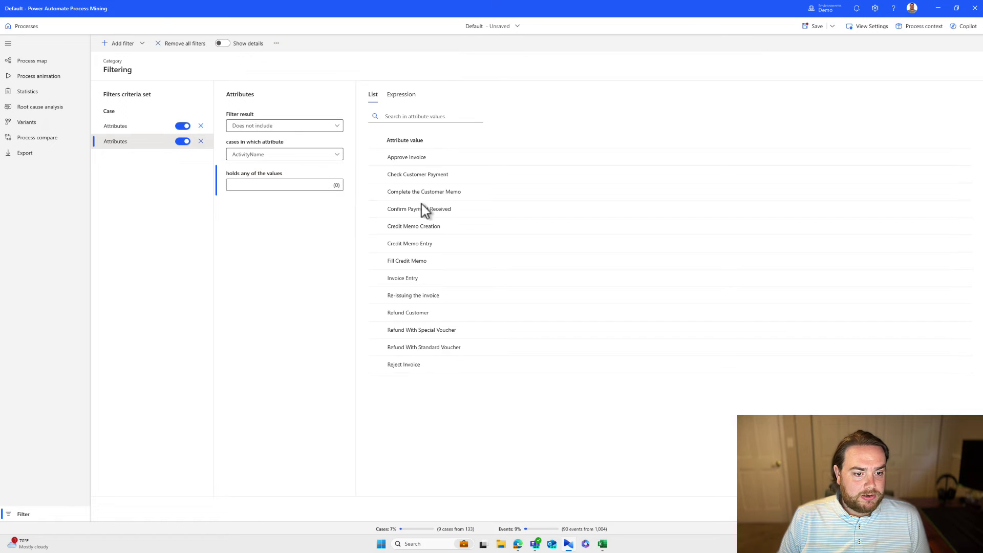
click(457, 350)
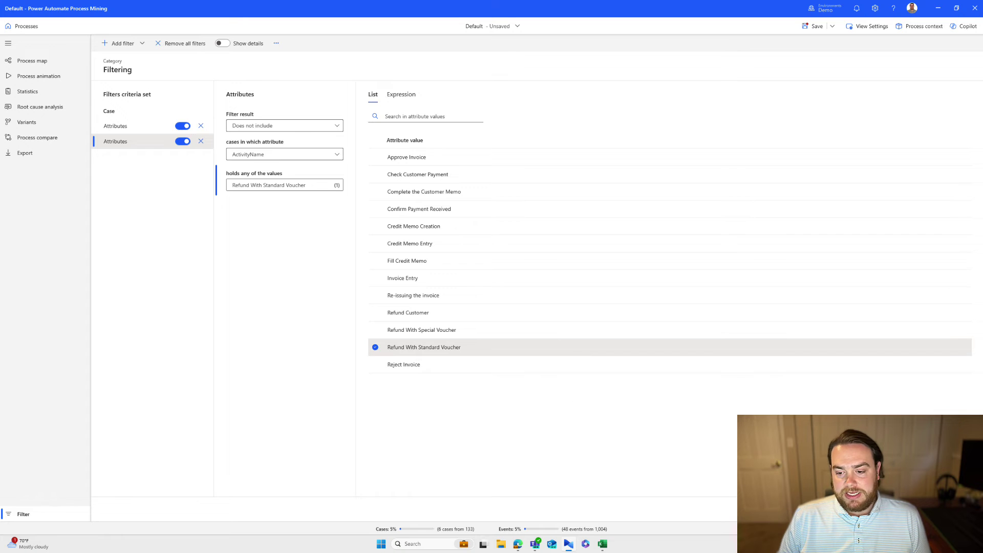
click(911, 509)
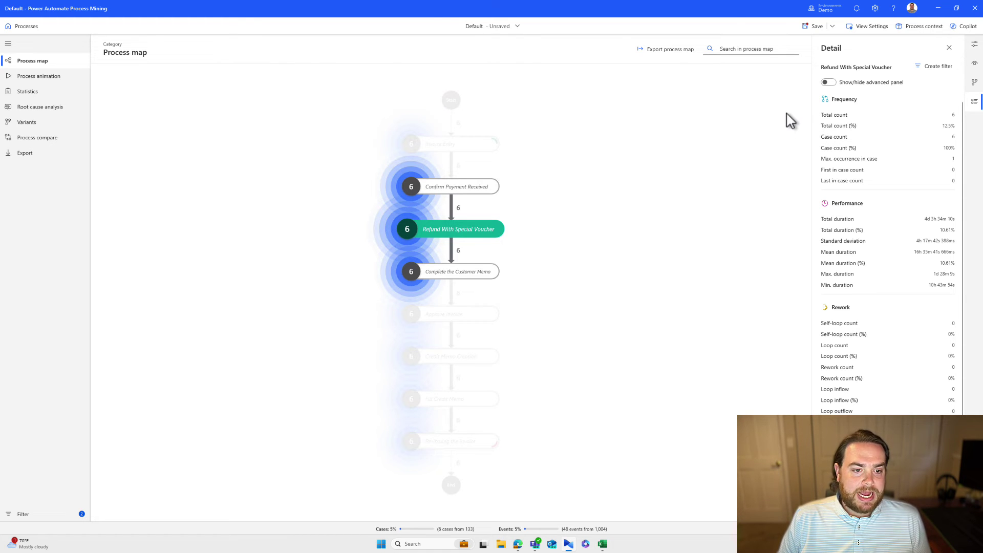
Step: Save the filtered process map as a new view named Refund with Special Voucher
click(835, 30)
click(834, 72)
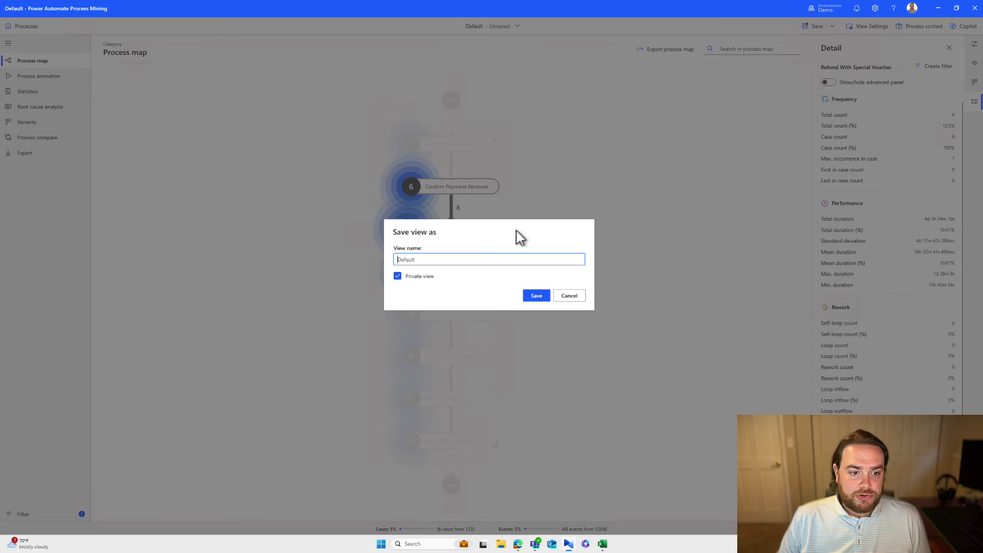
double_click(412, 259)
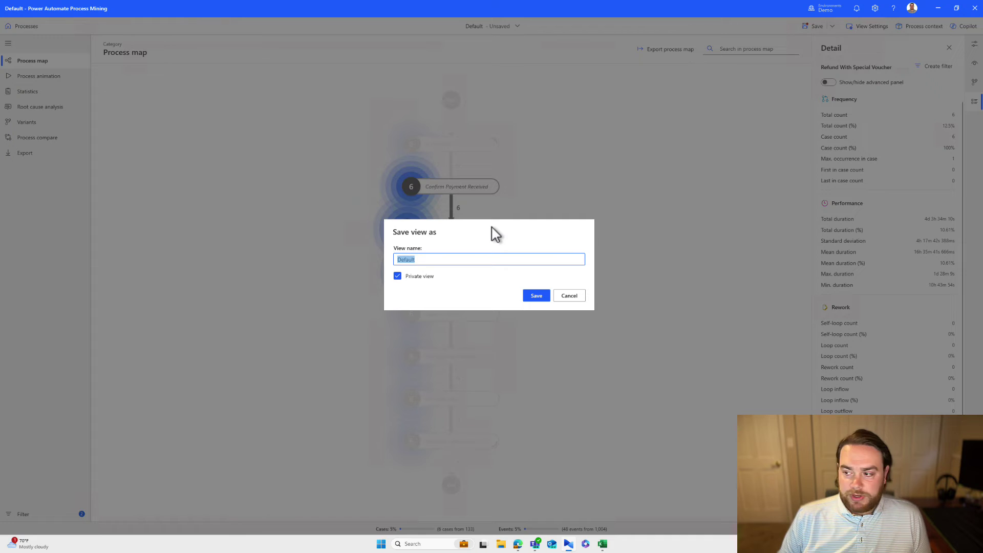
text(Re)
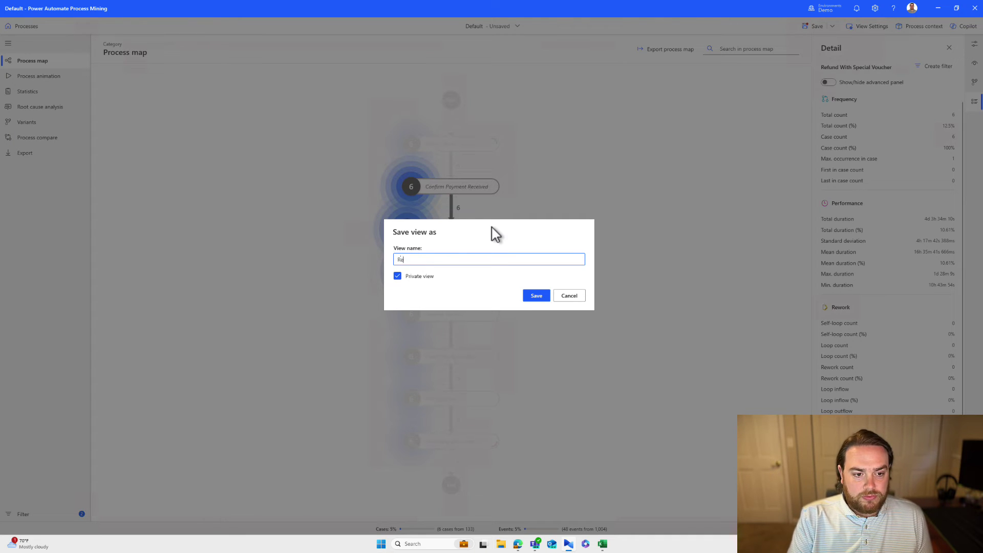
text(fund with Special Voucher)
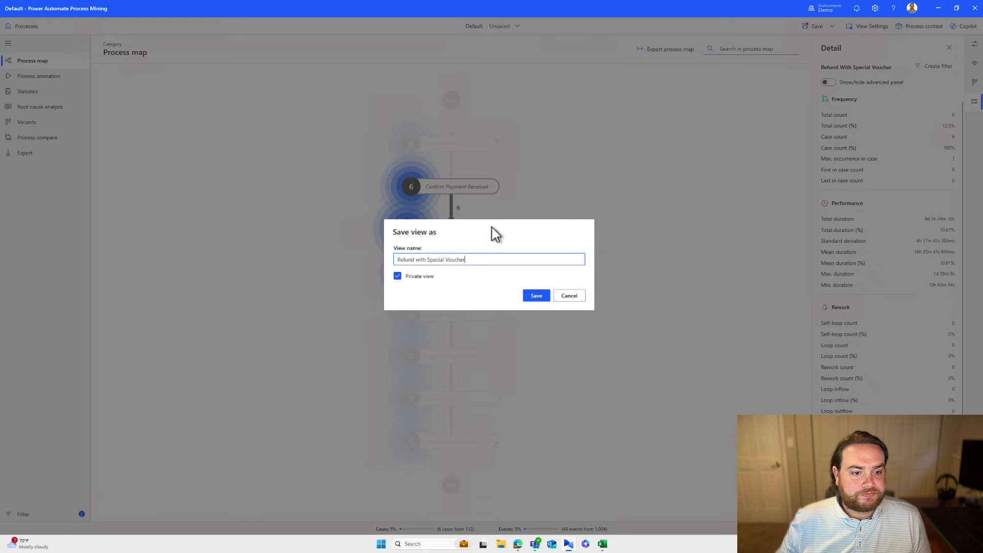
click(536, 296)
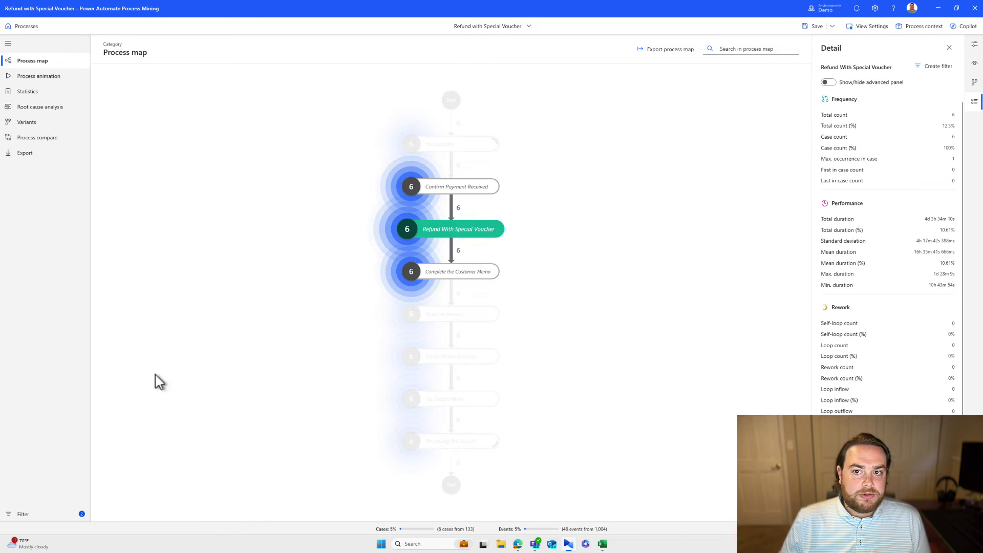
Step: Reverse the two Attributes filters to exclude cases with Refund With Special Voucher and include those with Refund With Standard Voucher, and apply them
click(41, 517)
click(136, 131)
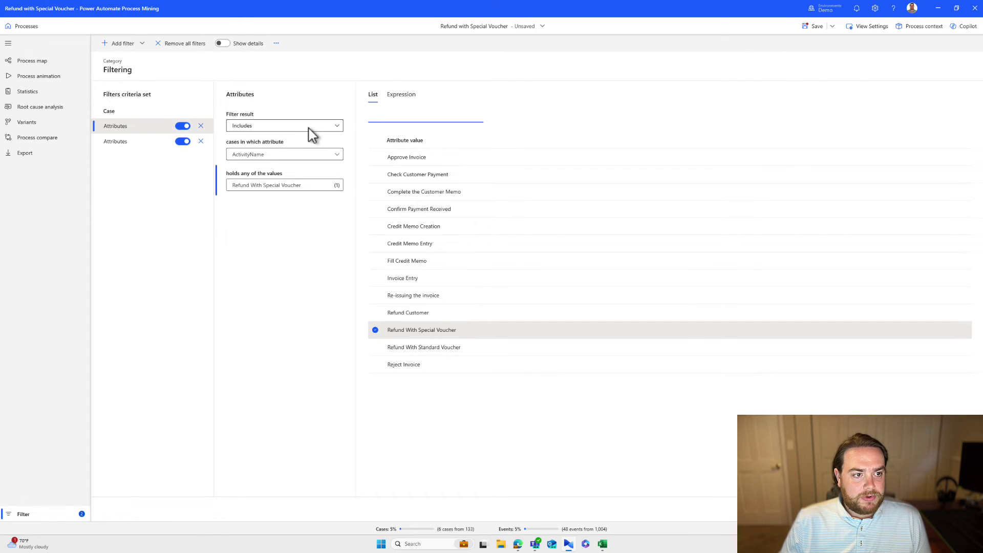
click(269, 128)
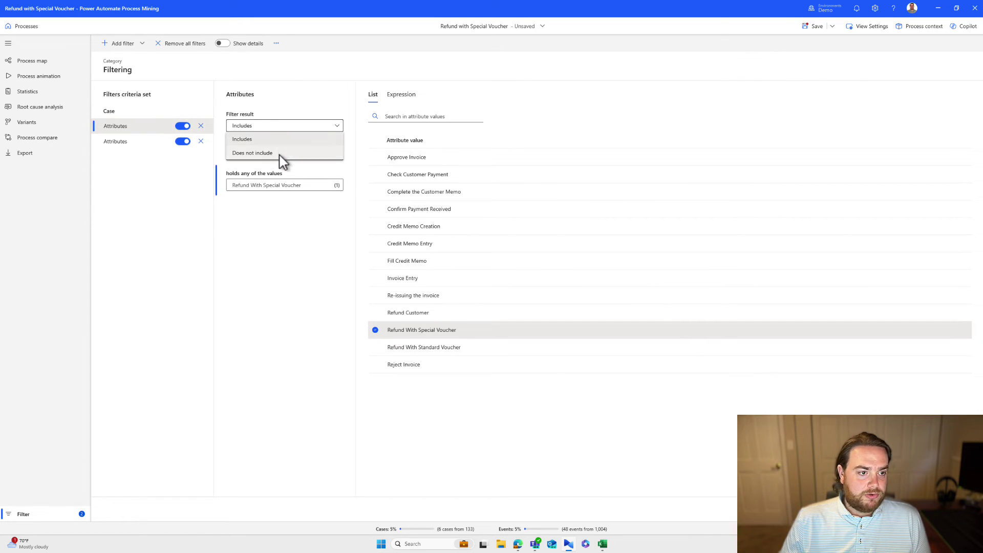
click(279, 154)
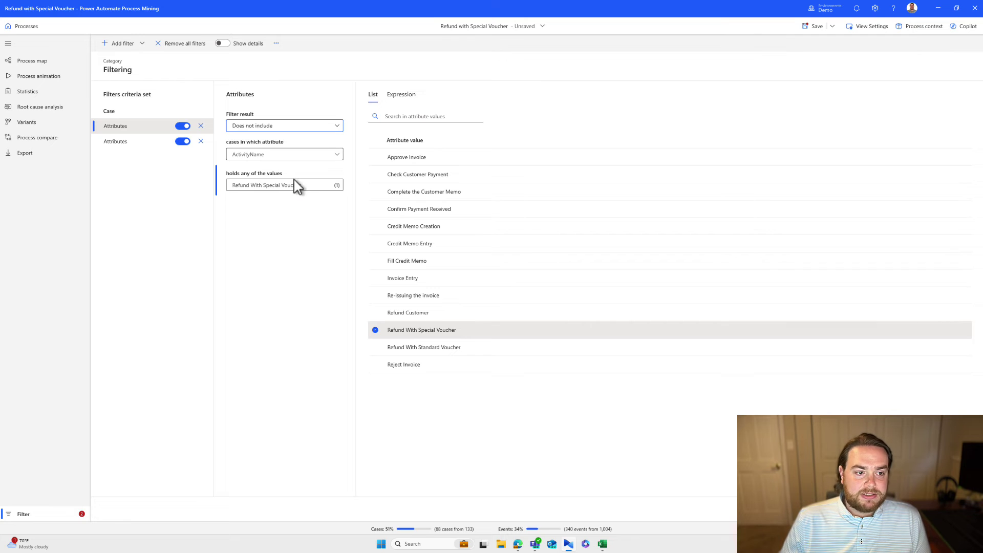
click(140, 143)
click(281, 128)
click(283, 139)
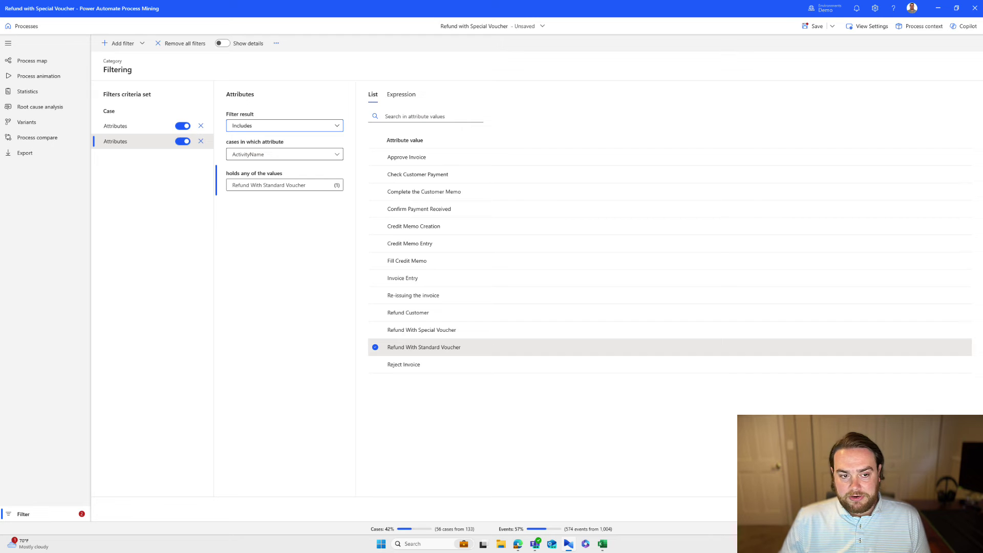
click(937, 514)
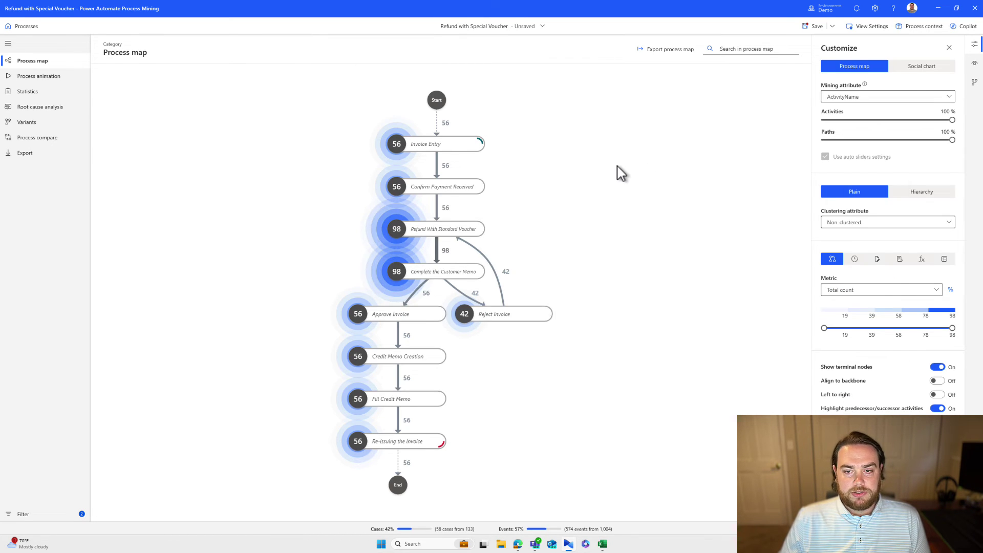
Step: Save the refiltered map as a new non-private view named Refund with Standard Voucher
click(832, 28)
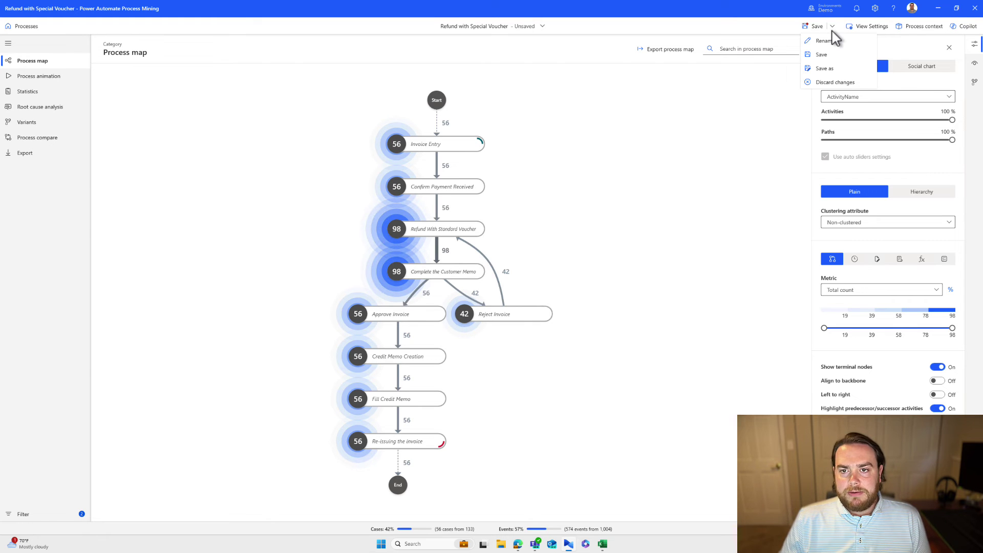
click(824, 68)
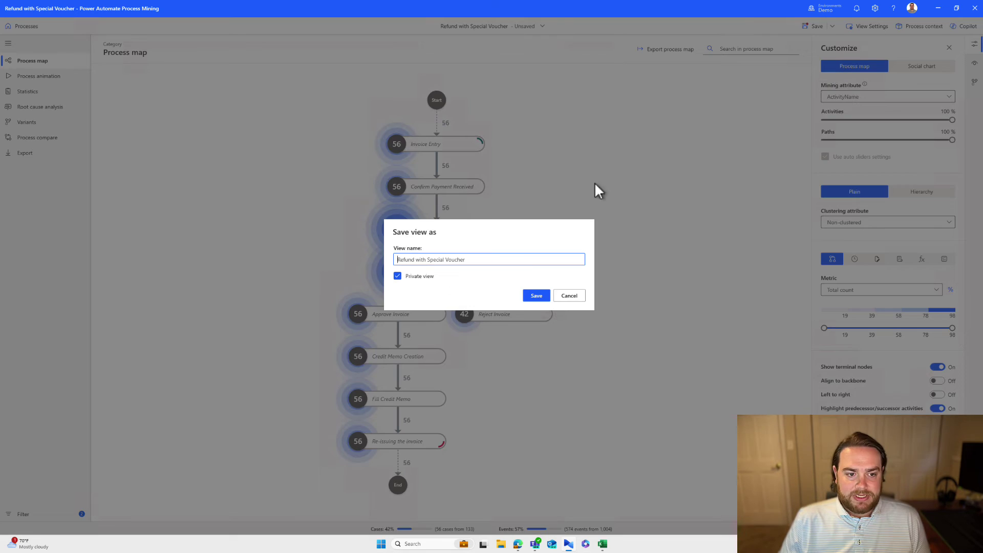
double_click(439, 260)
text(Stan)
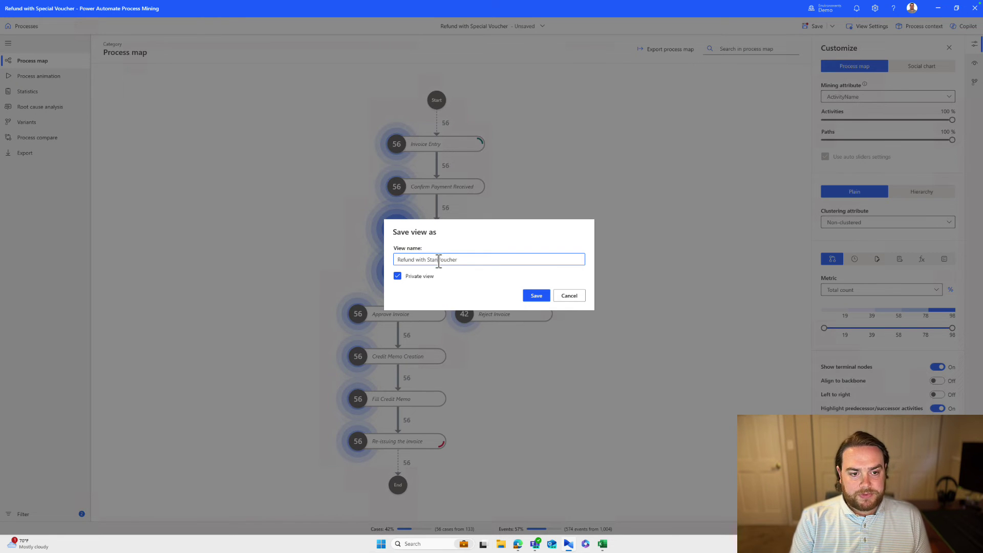
text(dard)
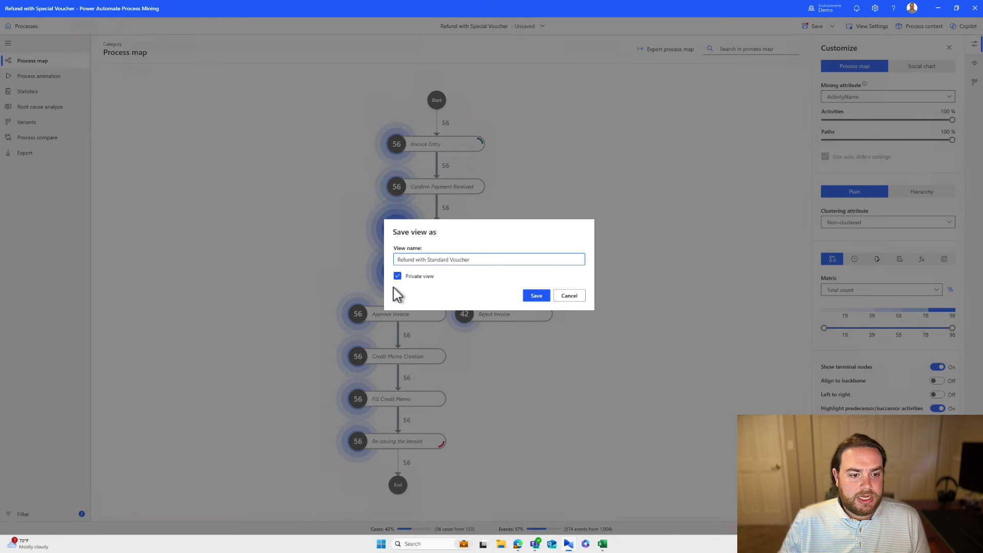
click(398, 276)
click(536, 296)
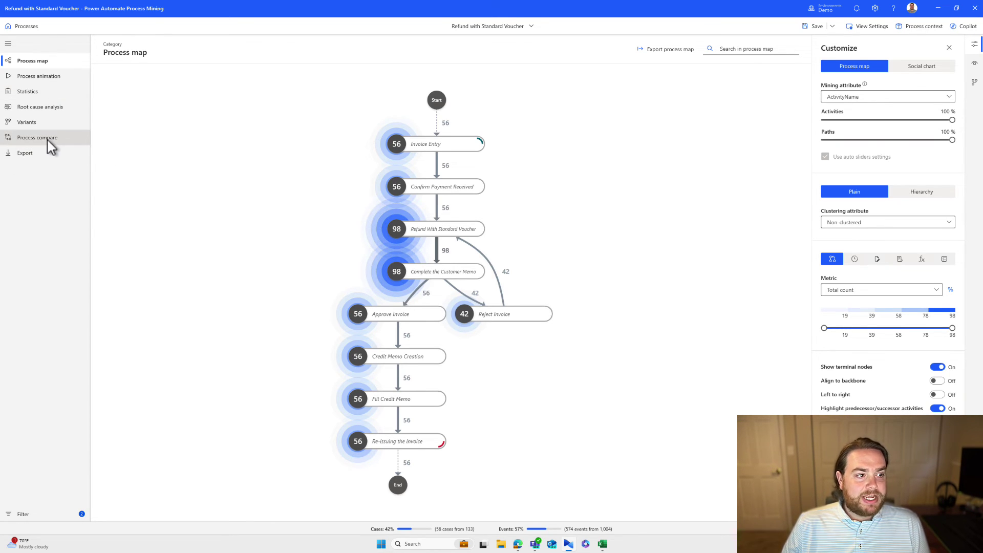
Step: Add the Refund with Special Voucher view as a comparison layer in Process compare
click(31, 139)
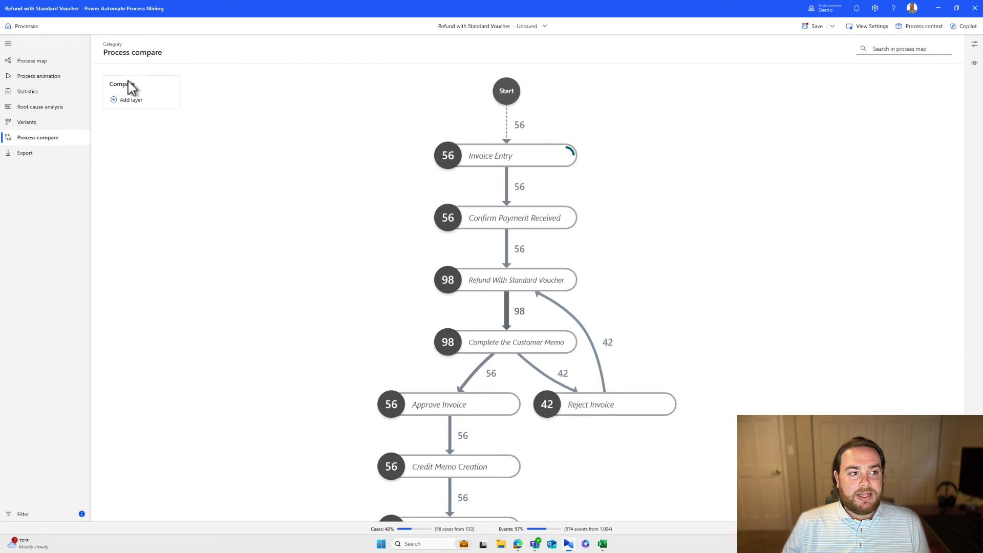
click(129, 99)
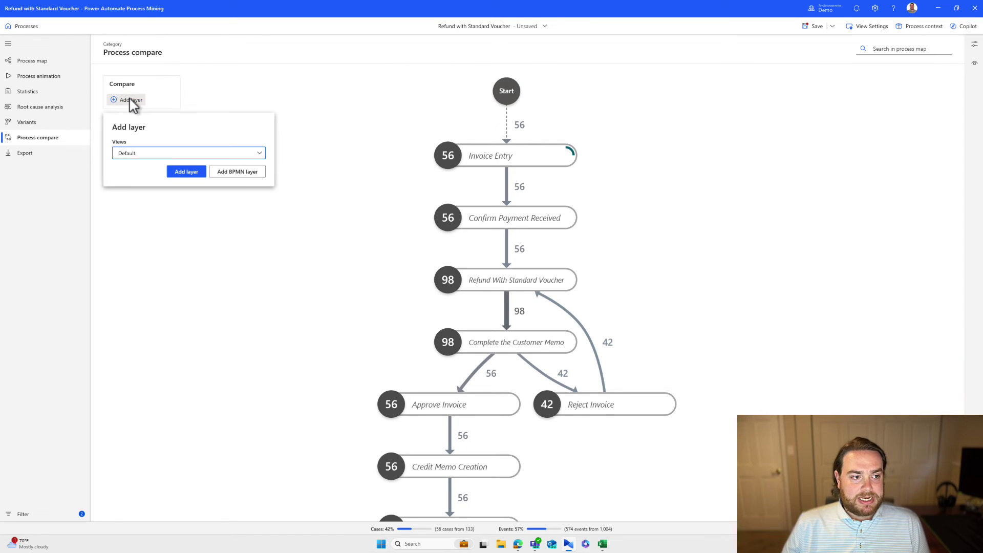
click(164, 155)
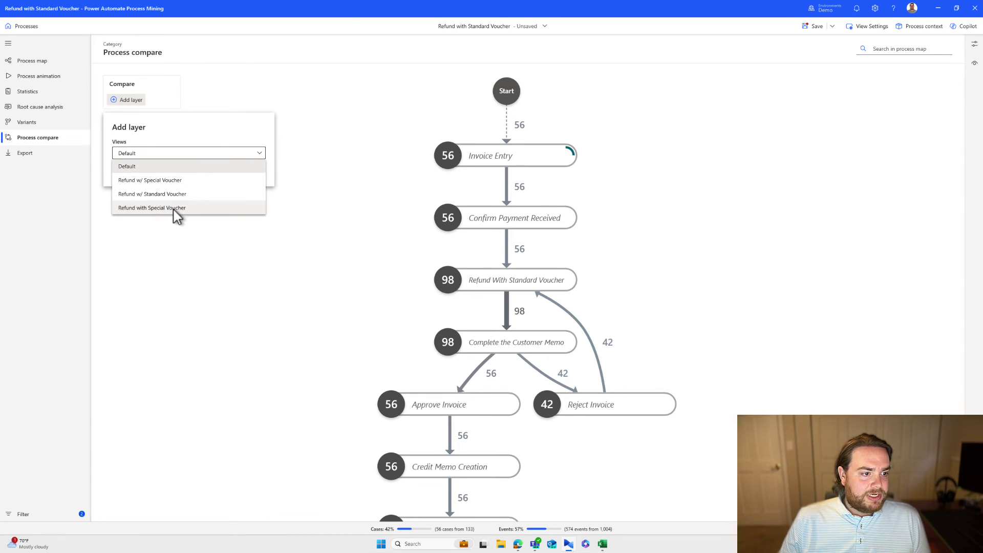
click(146, 209)
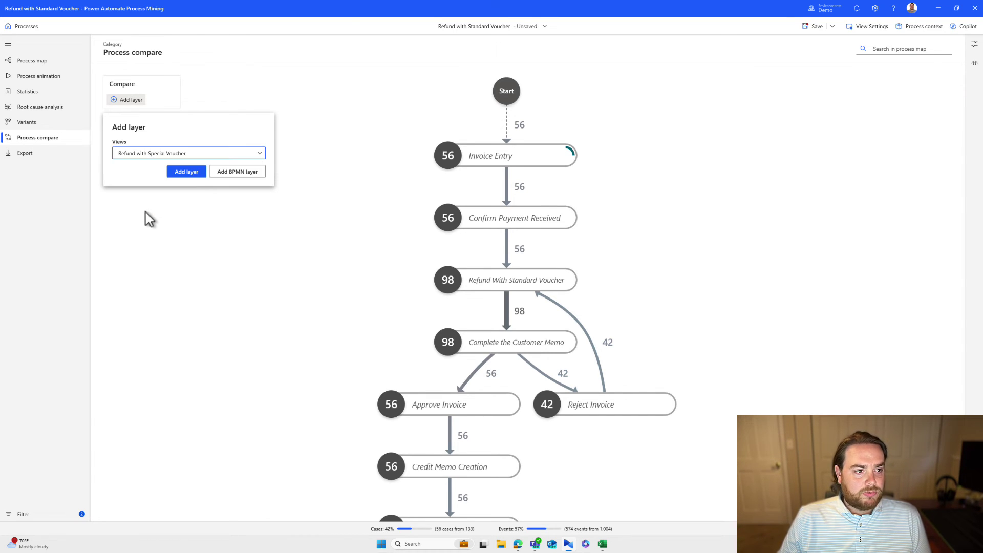
click(192, 172)
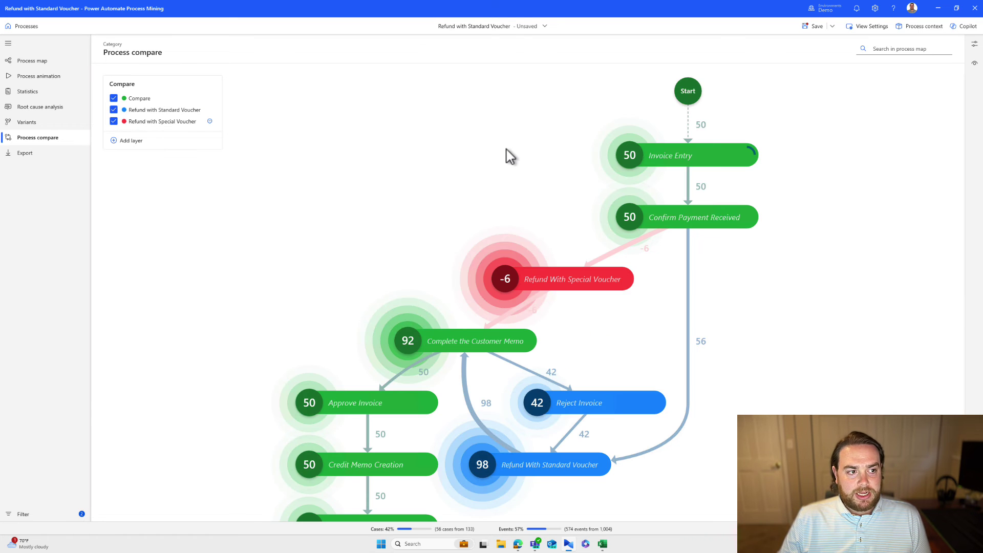
Step: Show performance on the comparison map using the Mean duration metric
scroll(471, 126, up, 3)
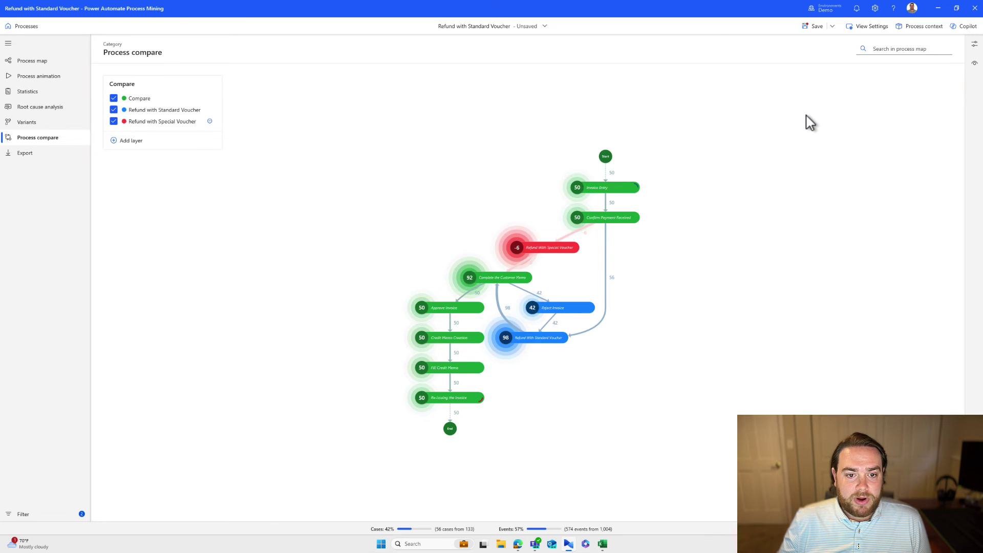
scroll(809, 122, up, 5)
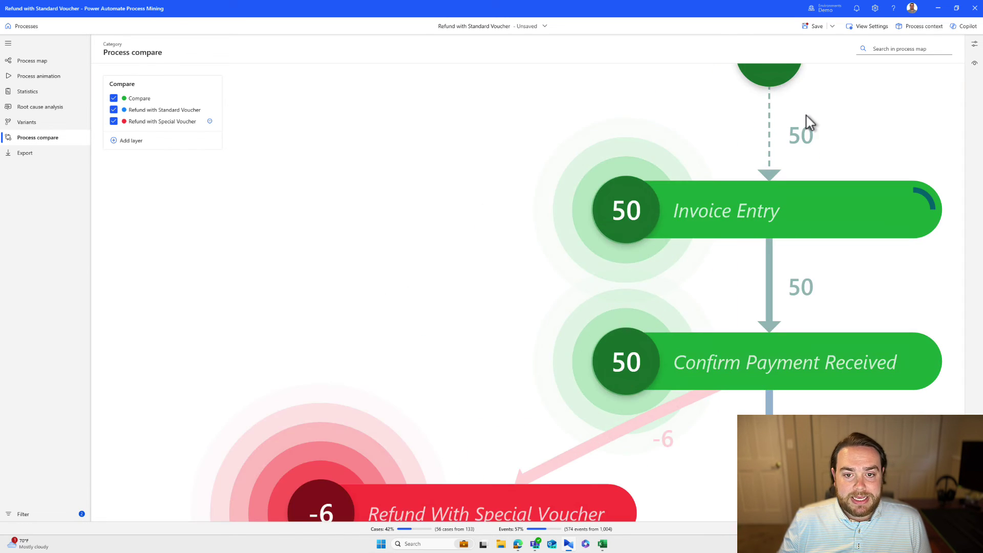
scroll(808, 123, down, 4)
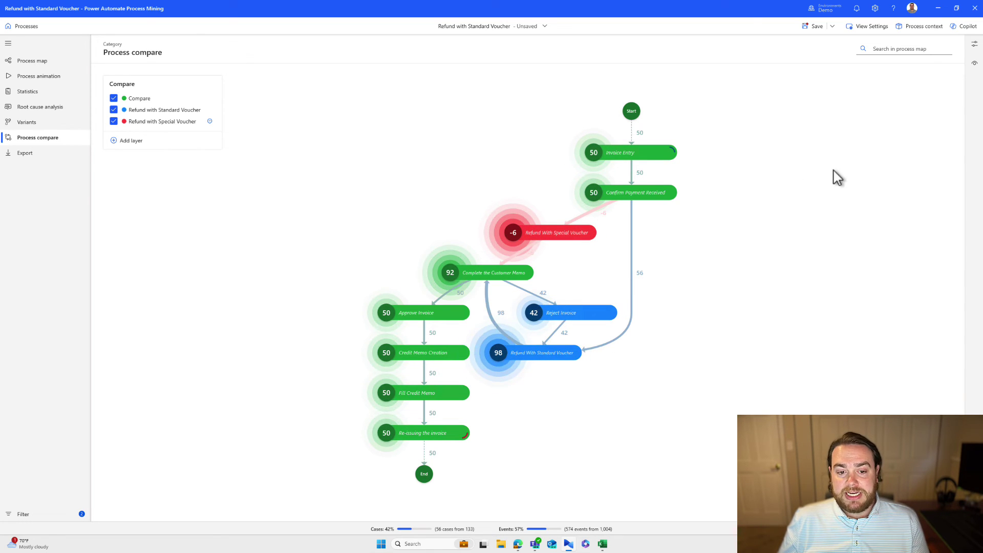
click(973, 44)
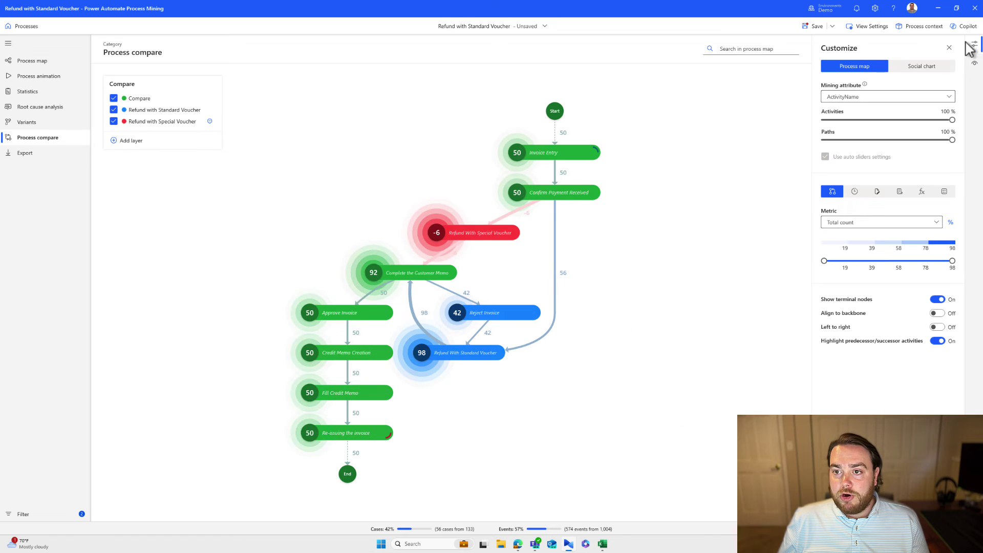
click(855, 192)
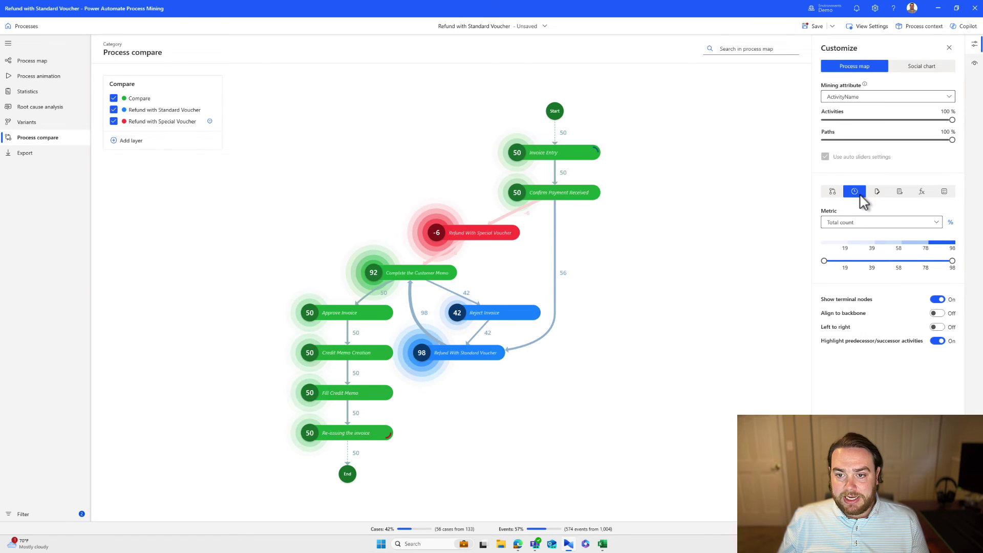
click(872, 222)
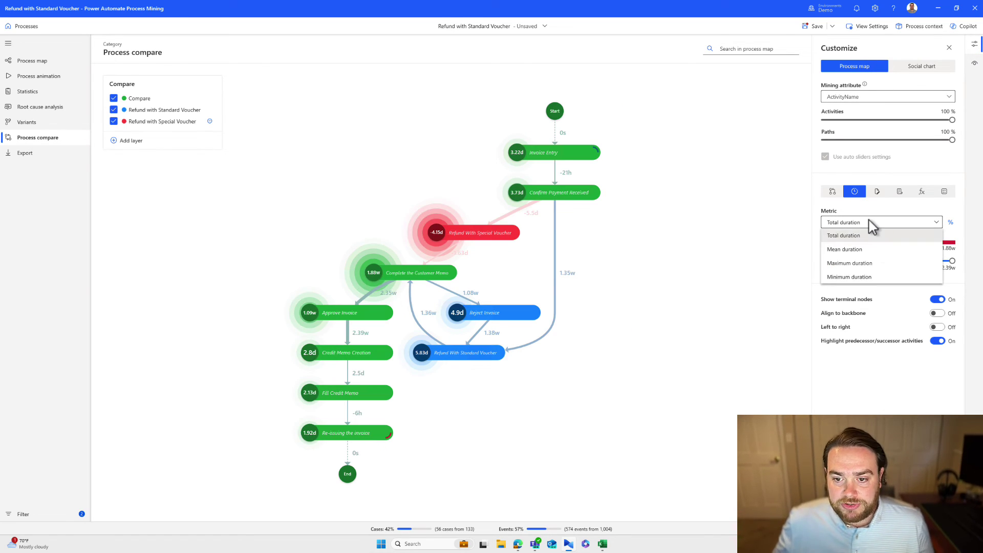
click(873, 251)
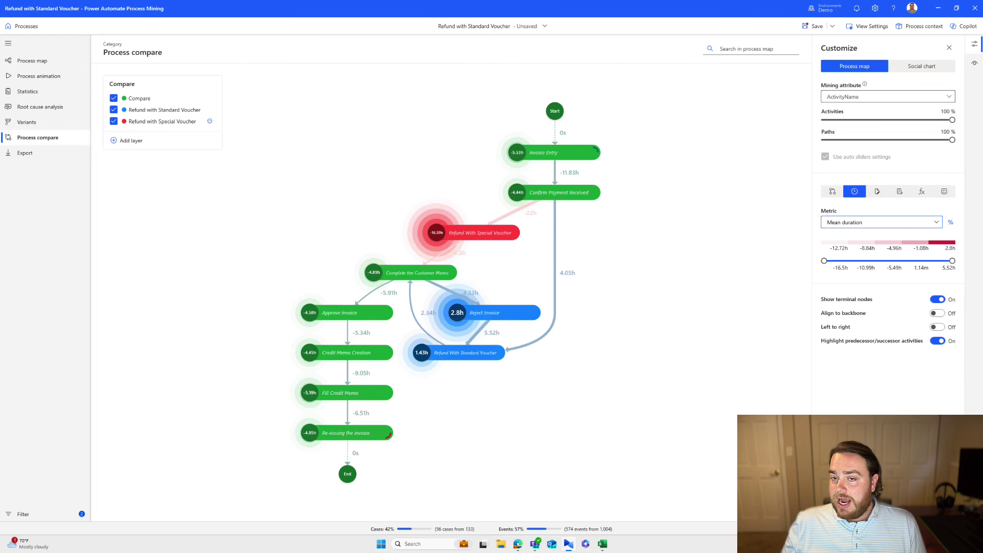
Step: Save the comparison as a new non-private view named Special vs. Standard
click(833, 27)
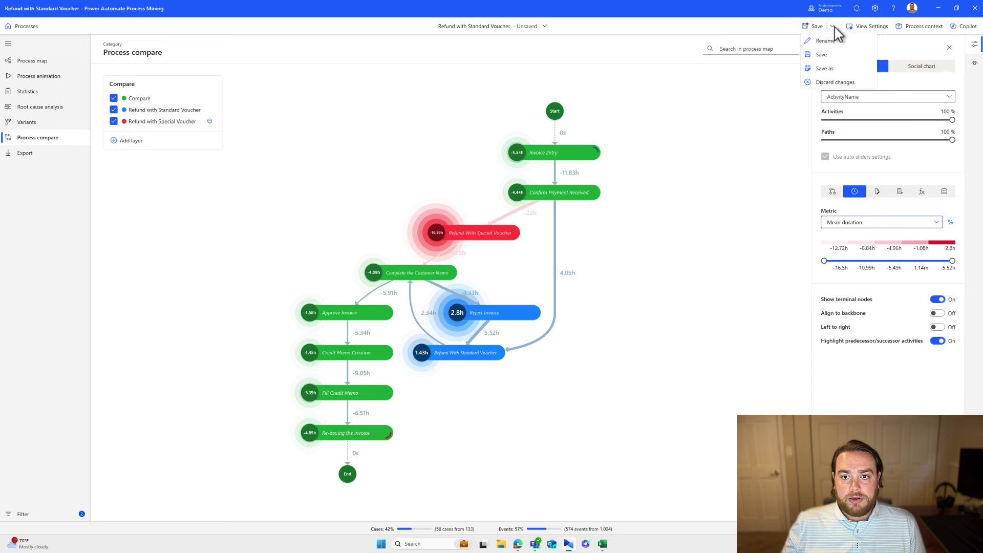
click(824, 68)
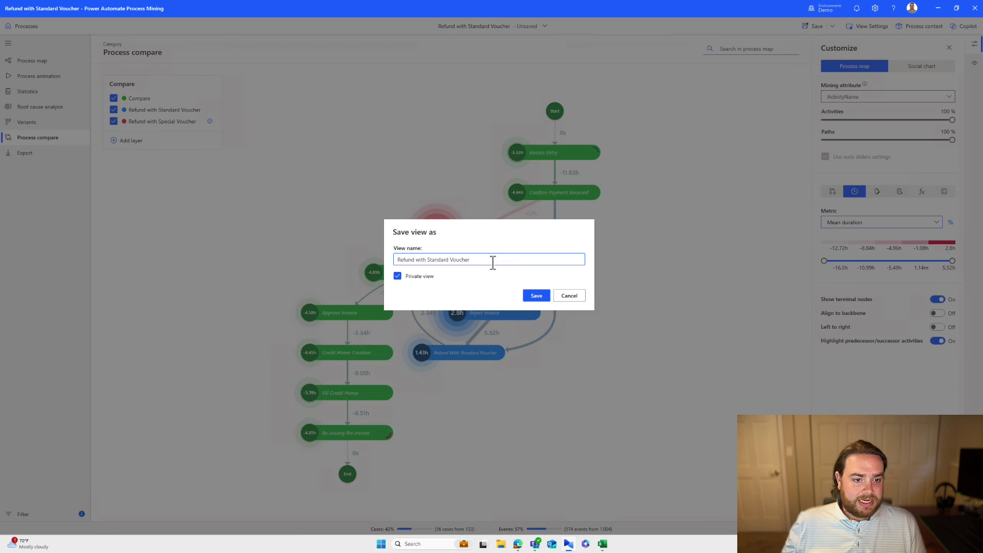
drag(492, 263, 382, 263)
text(Spec)
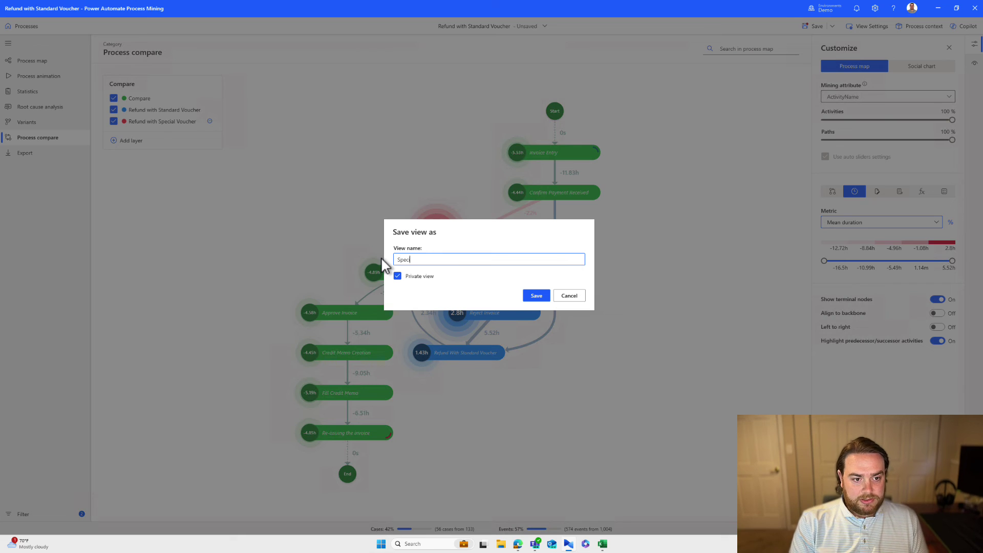
text(ial vs. Standar)
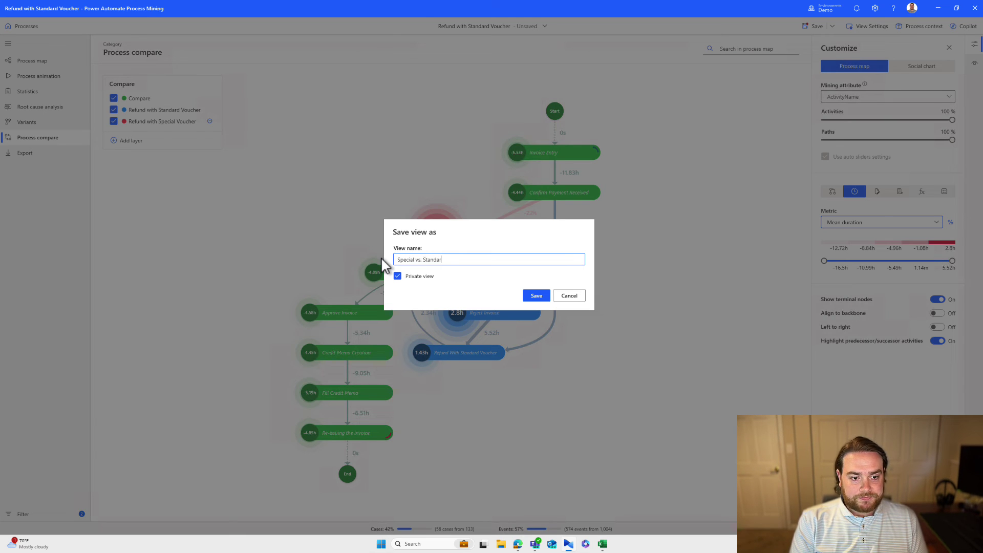
text(d)
click(398, 276)
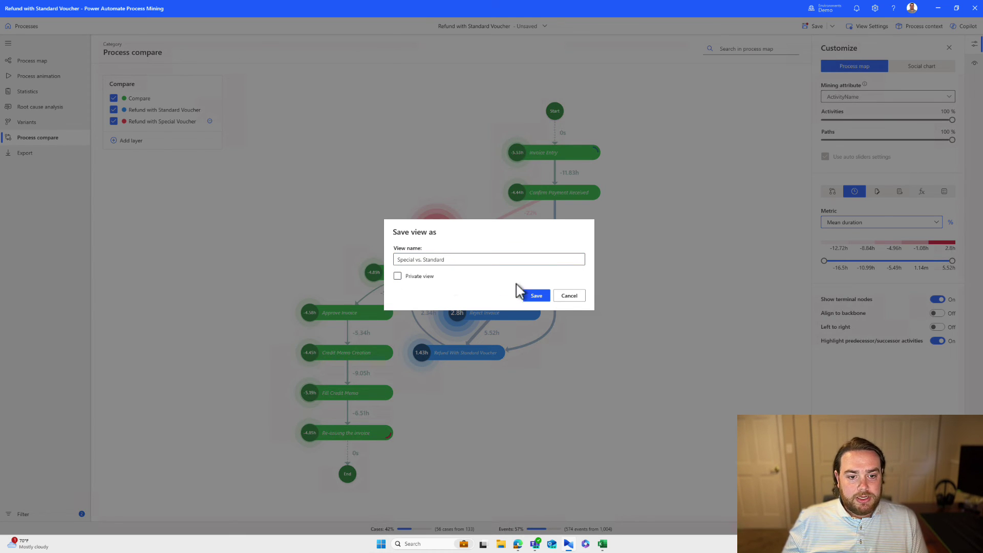
click(537, 299)
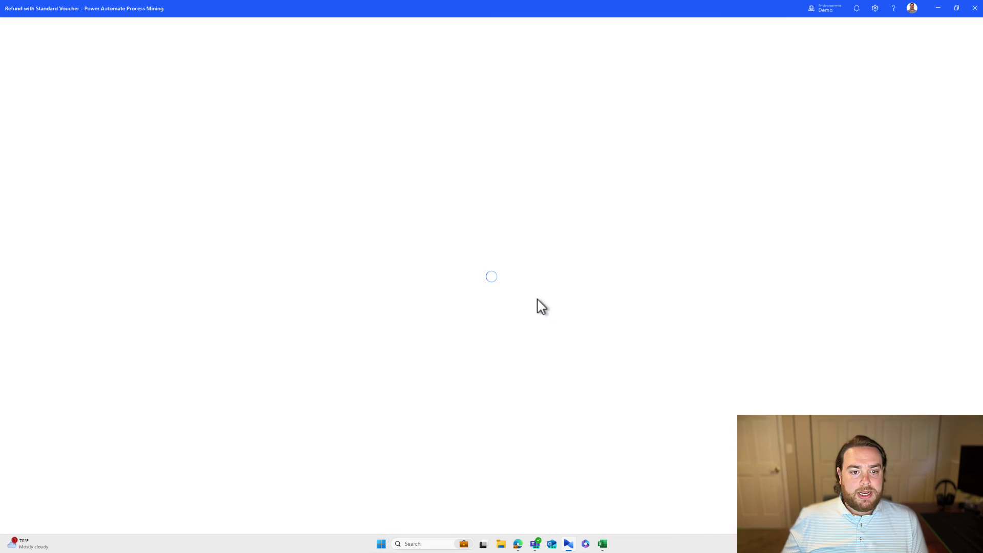